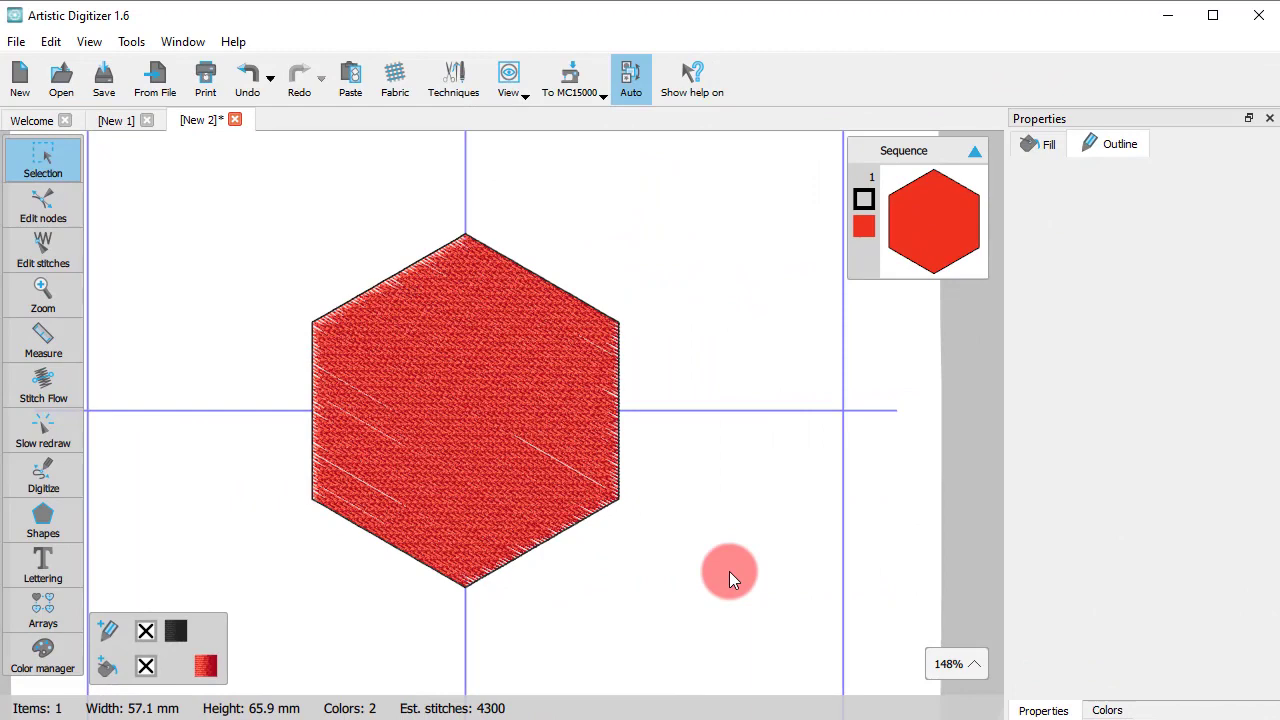
- Switch the red hexagon's outline from running stitch to a cutwork edge with 0.3 mm length
left_click(565, 490)
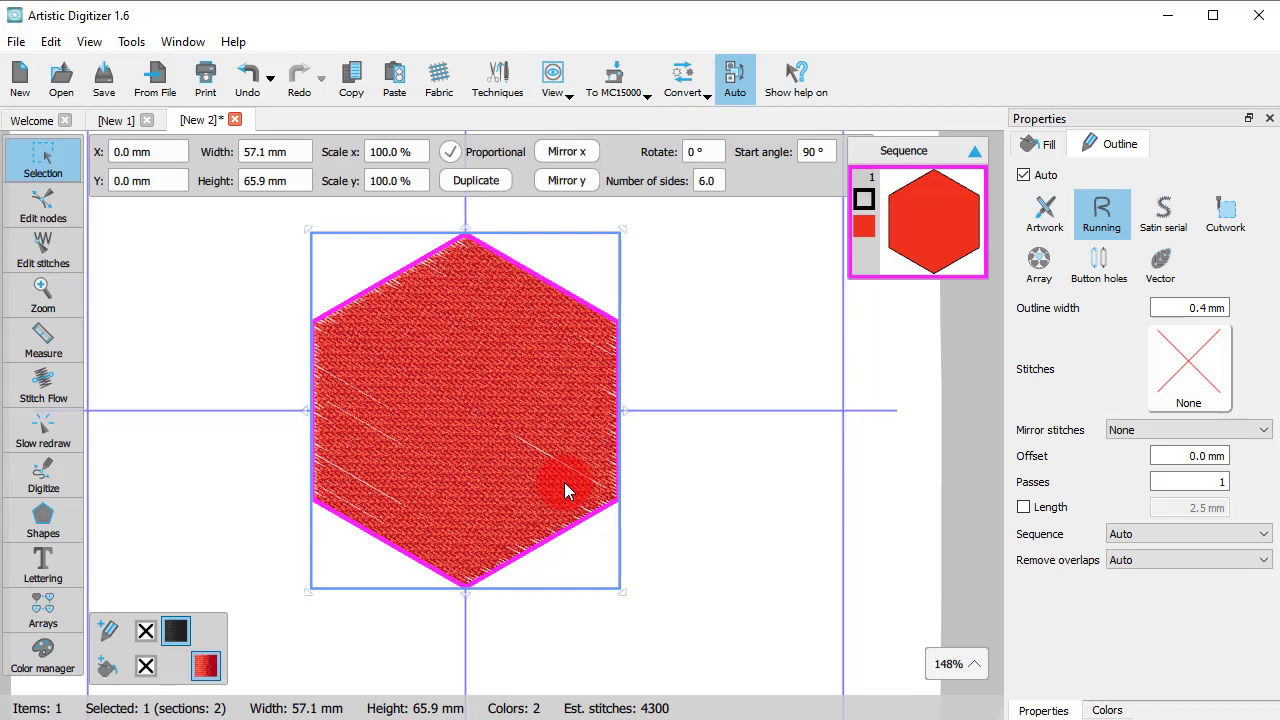
left_click(1226, 212)
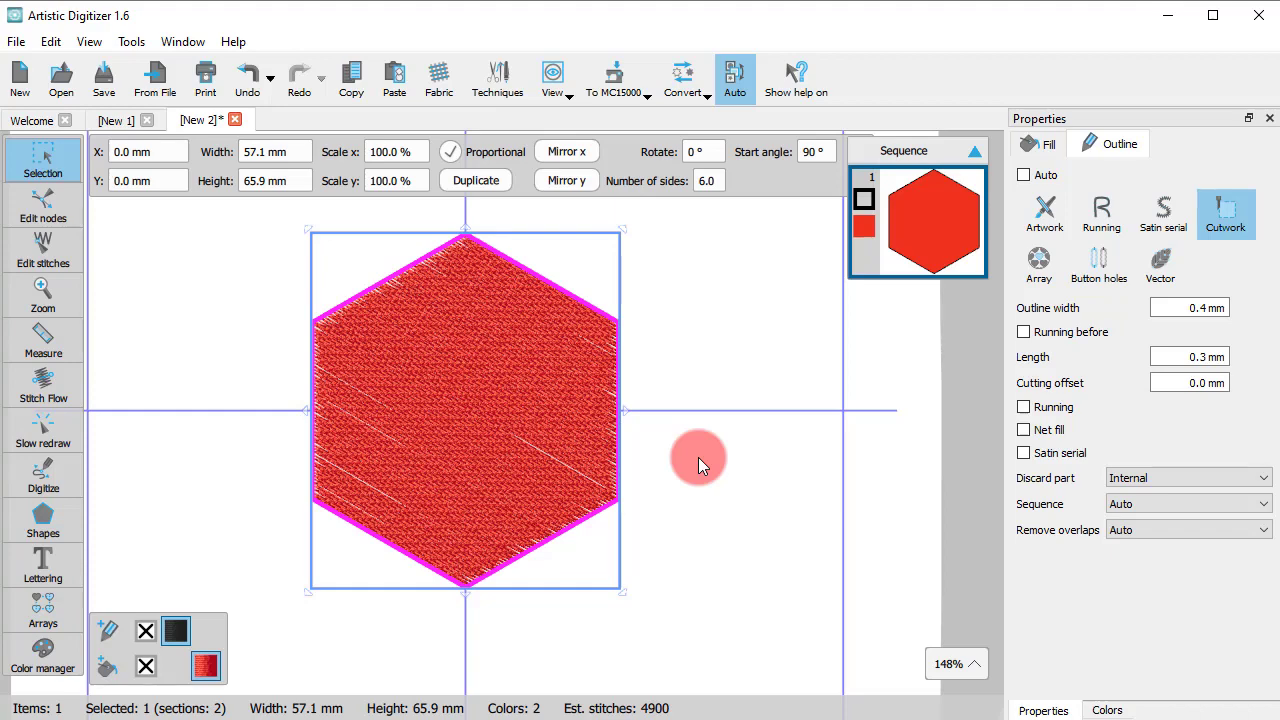
- Clear the hexagon's red fill, leaving only the cutwork outline at about 700 stitches
left_click(5, 42)
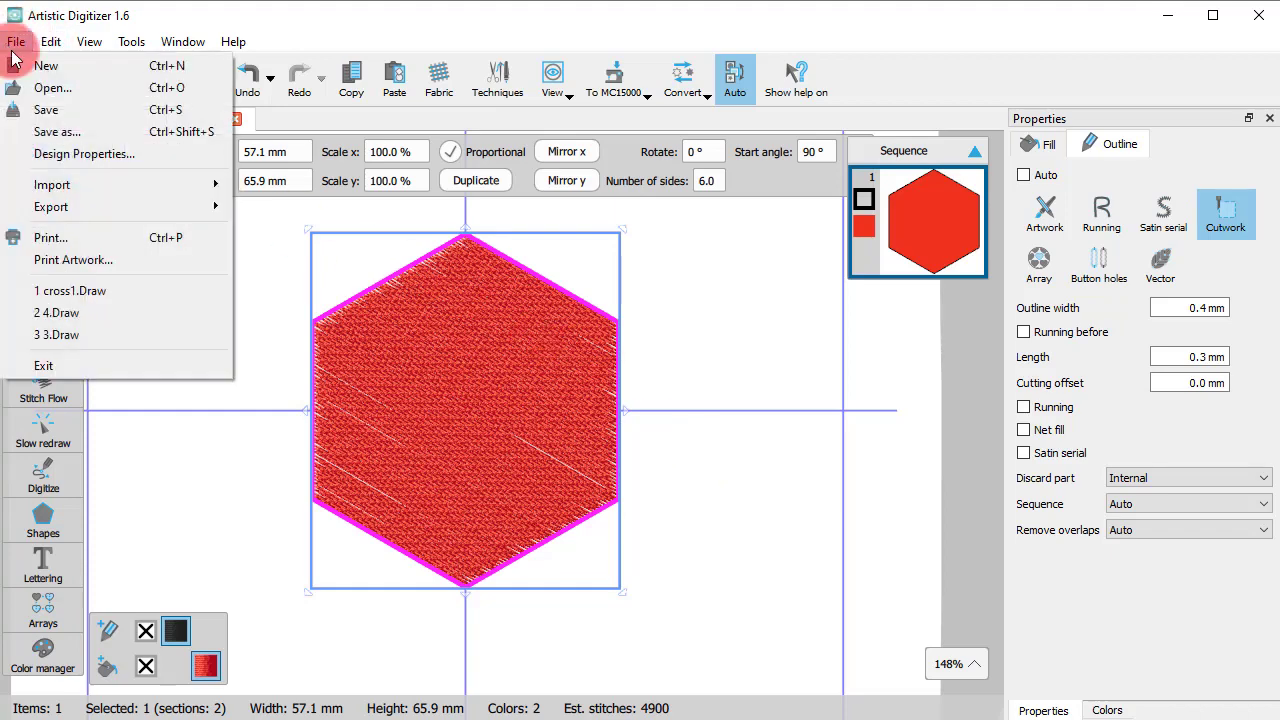
left_click(135, 246)
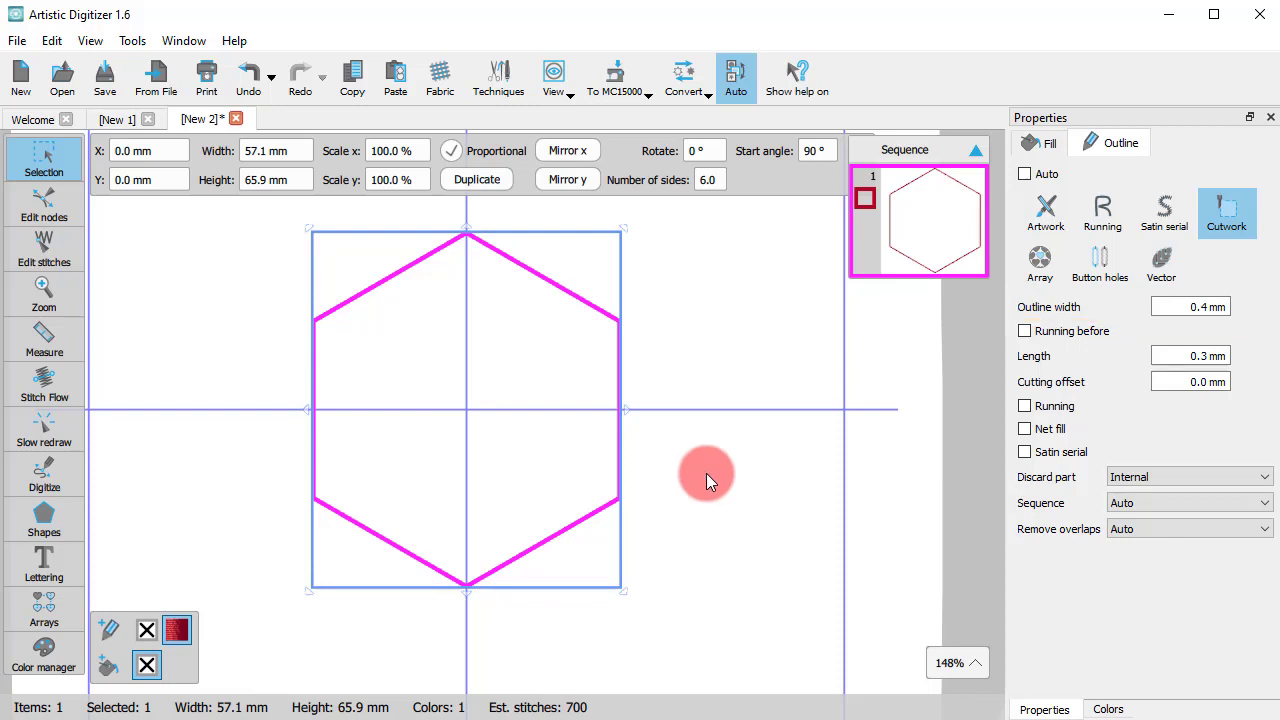
- Enable Satin serial on the hexagon's cutwork edge and set the outline width to 2.0 mm
left_click(1025, 452)
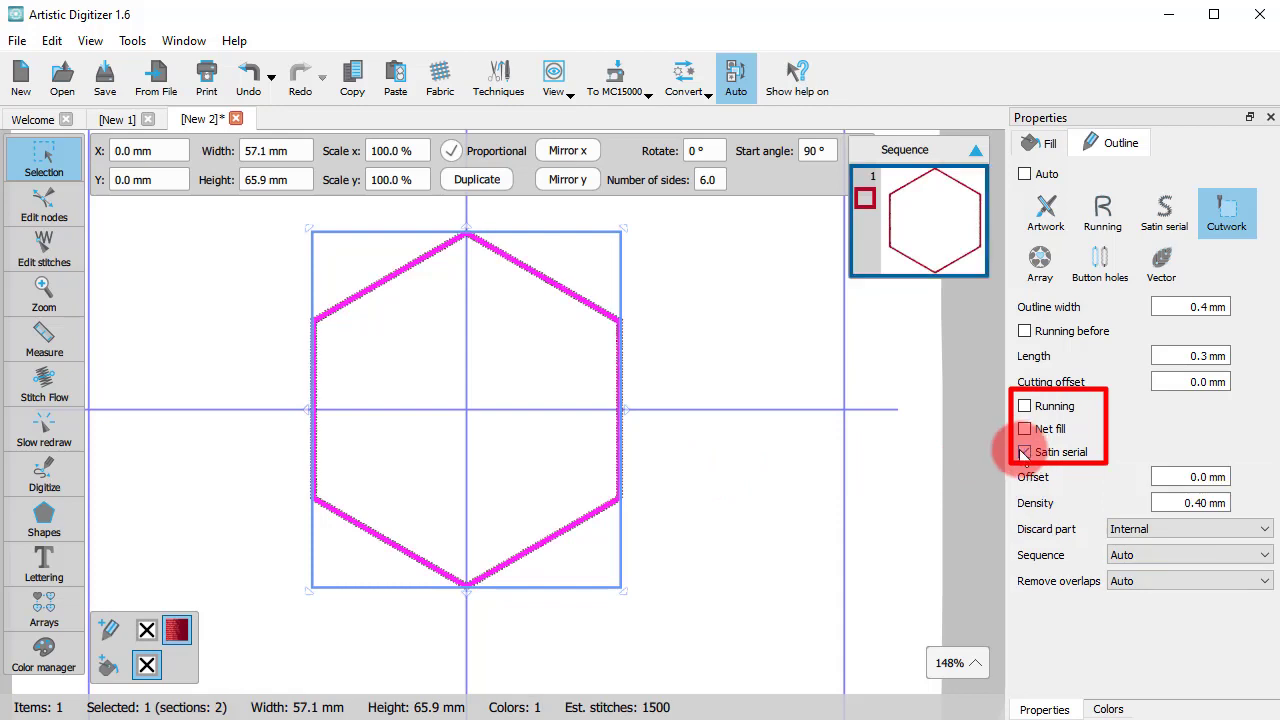
triple_click(1185, 307)
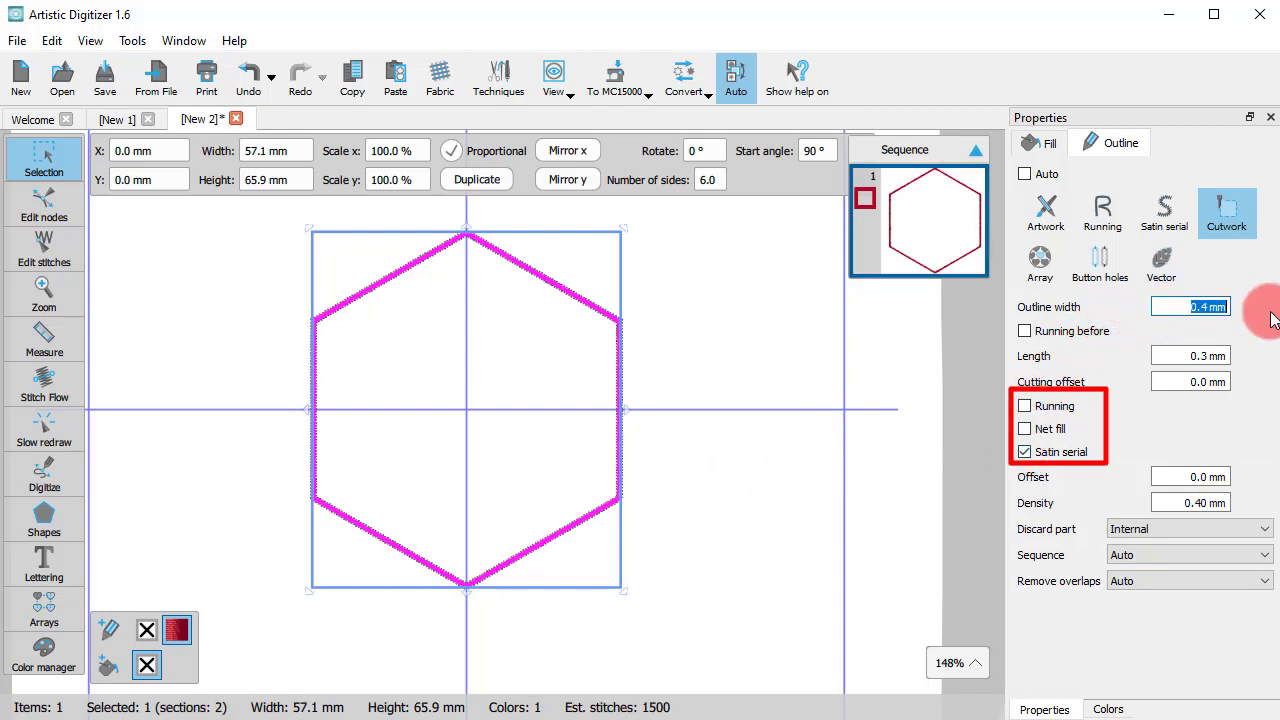
type("2")
key("Return")
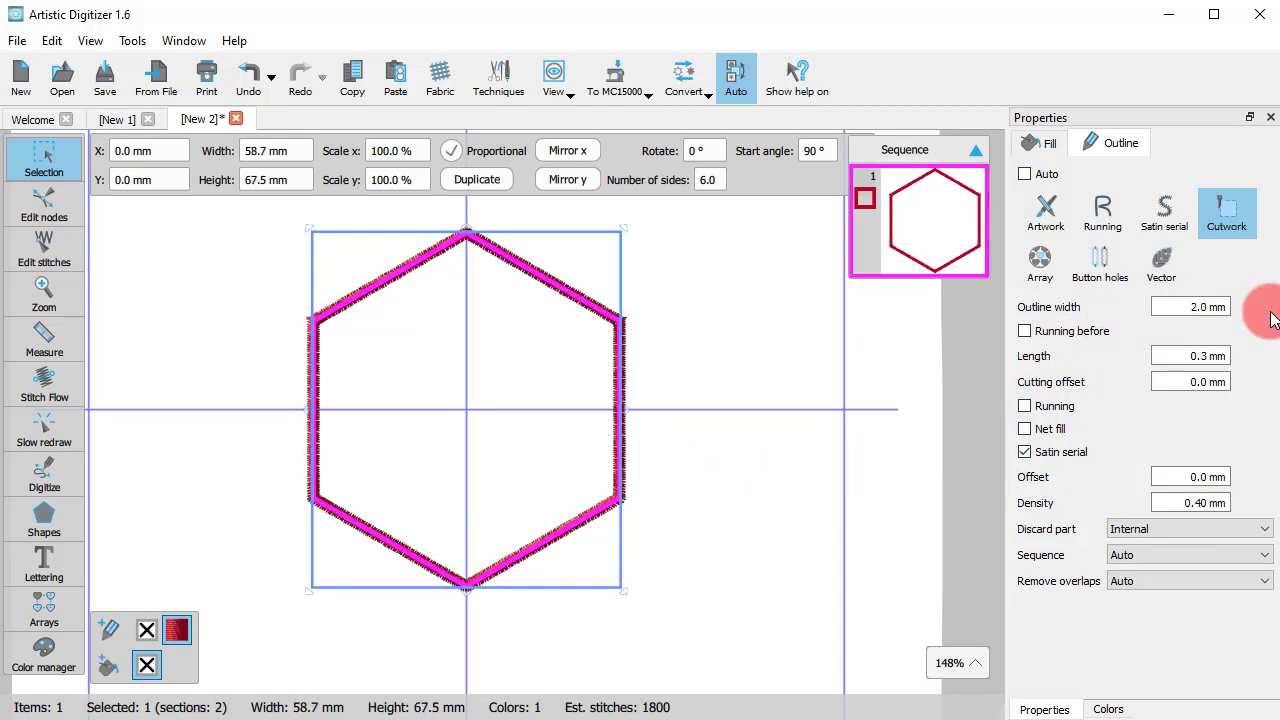
mouse_move(30, 490)
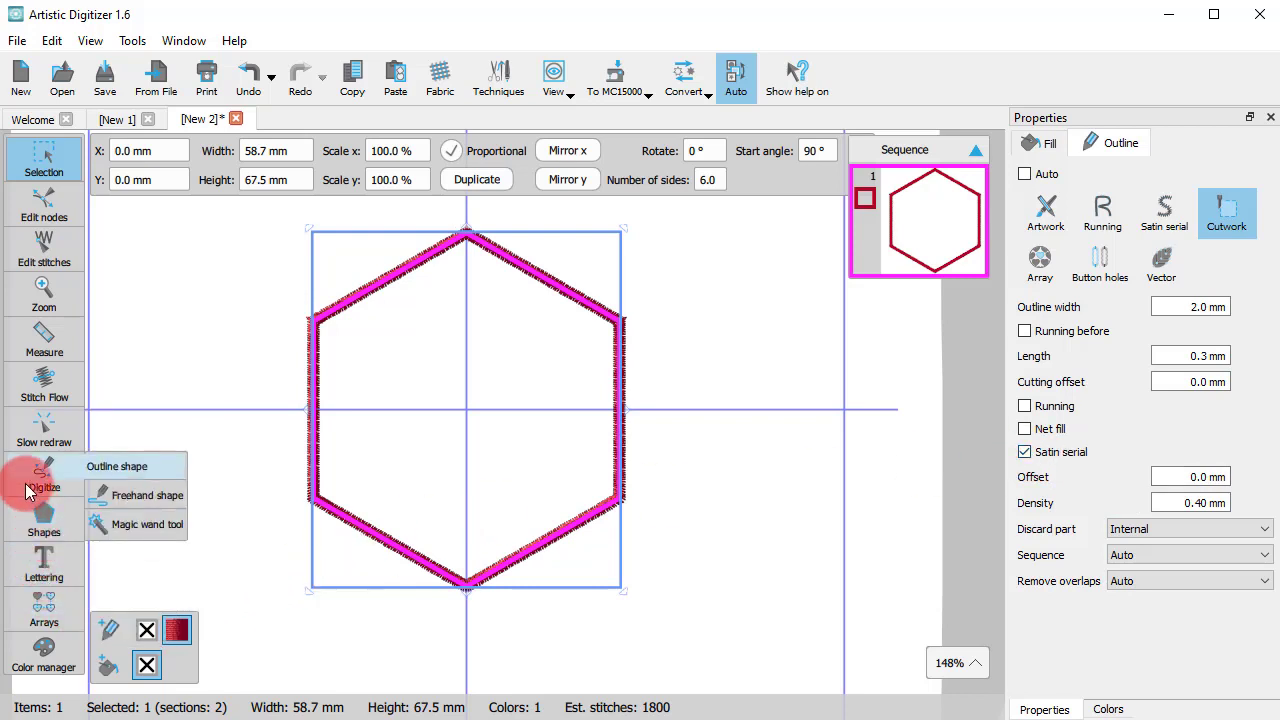
left_click(44, 430)
mouse_move(65, 628)
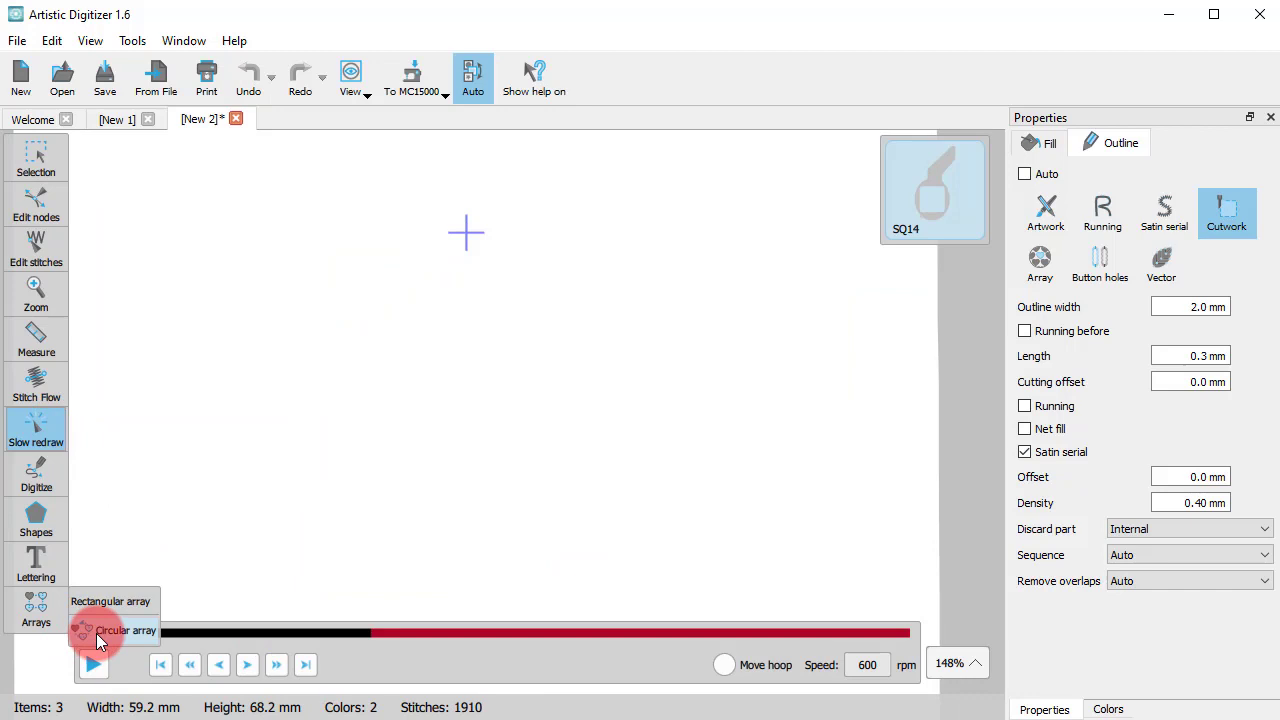
left_click(92, 664)
mouse_move(135, 632)
left_mouse_down()
mouse_move(678, 592)
mouse_move(866, 498)
mouse_move(935, 492)
left_mouse_up()
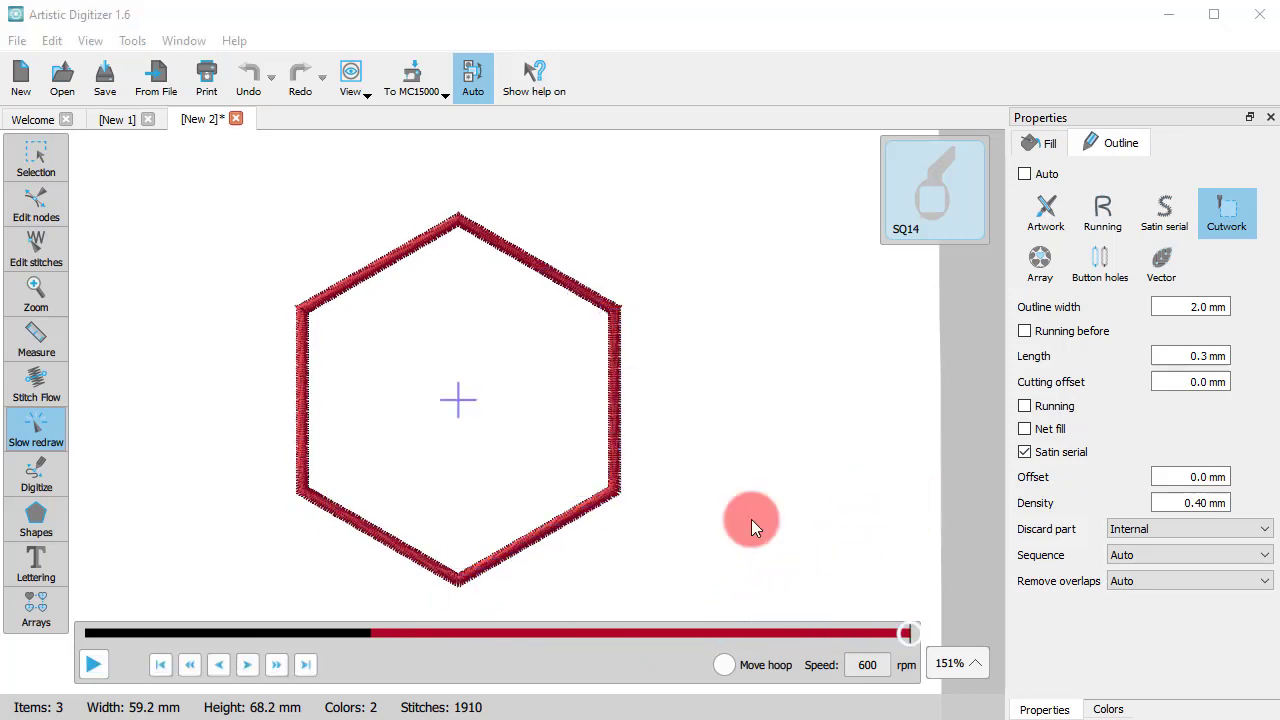
left_click(42, 150)
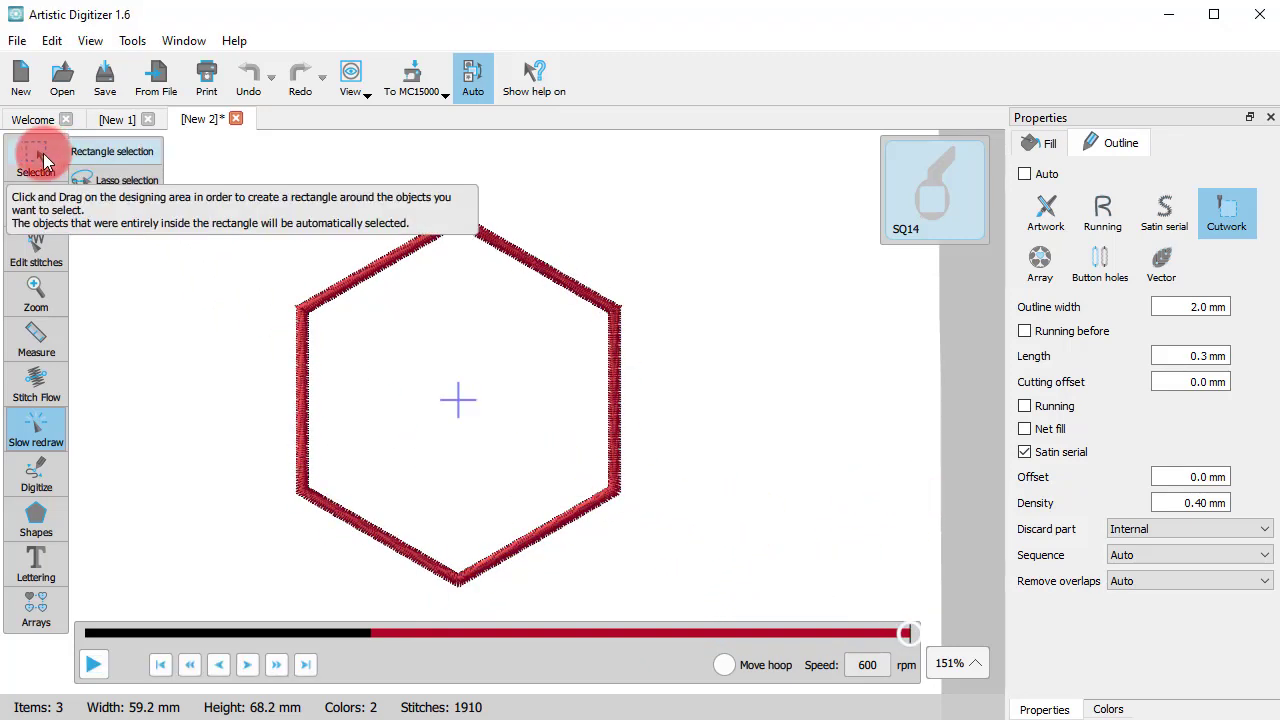
left_click(673, 471)
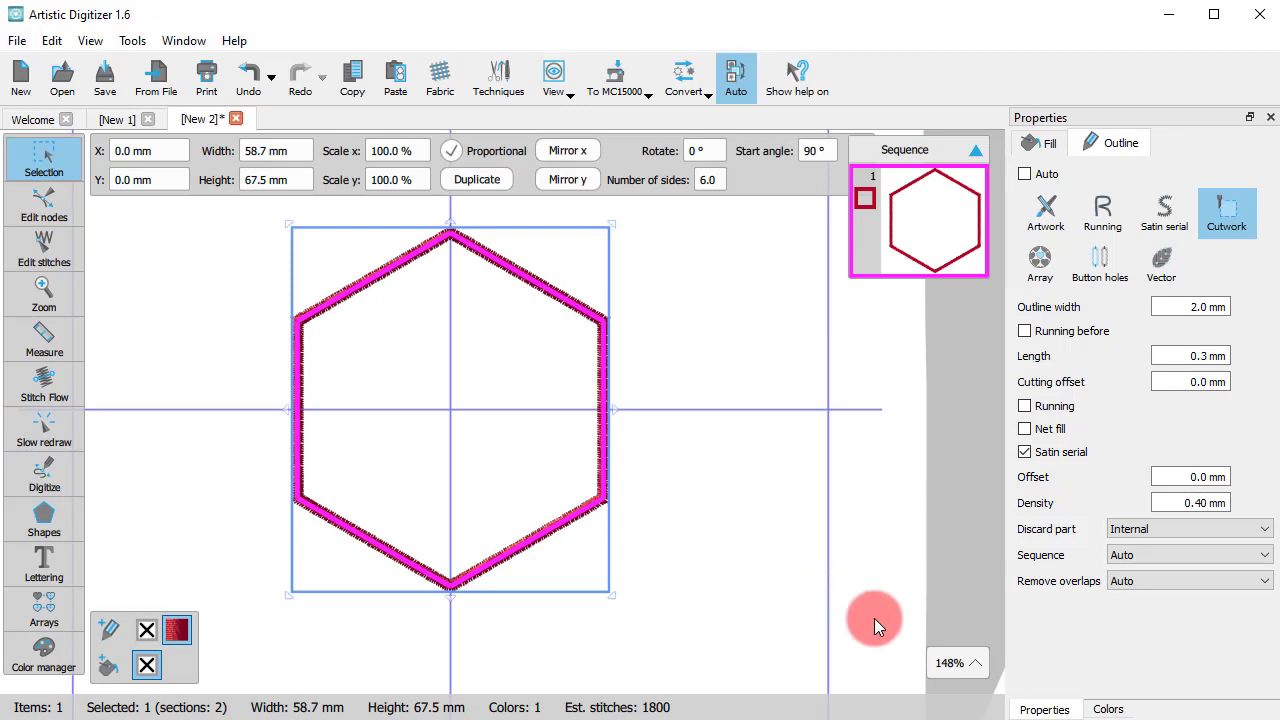
- Enable Running before on the cutwork and preview the hexagon's stitch-out with Slow redraw
left_click(1024, 331)
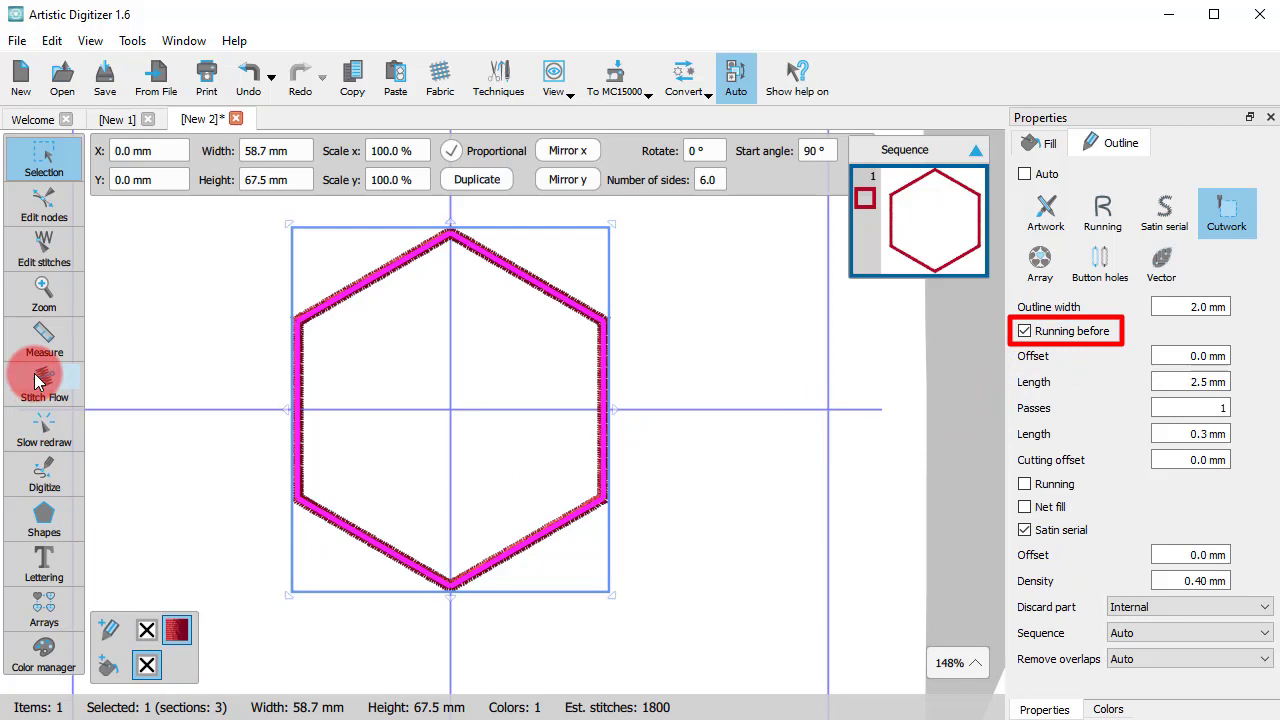
left_click(32, 428)
mouse_move(98, 636)
left_mouse_down()
mouse_move(381, 634)
mouse_move(494, 597)
mouse_move(667, 589)
left_mouse_up()
- Back in Selection, set the running-before offset to 1.0 mm
left_click(33, 160)
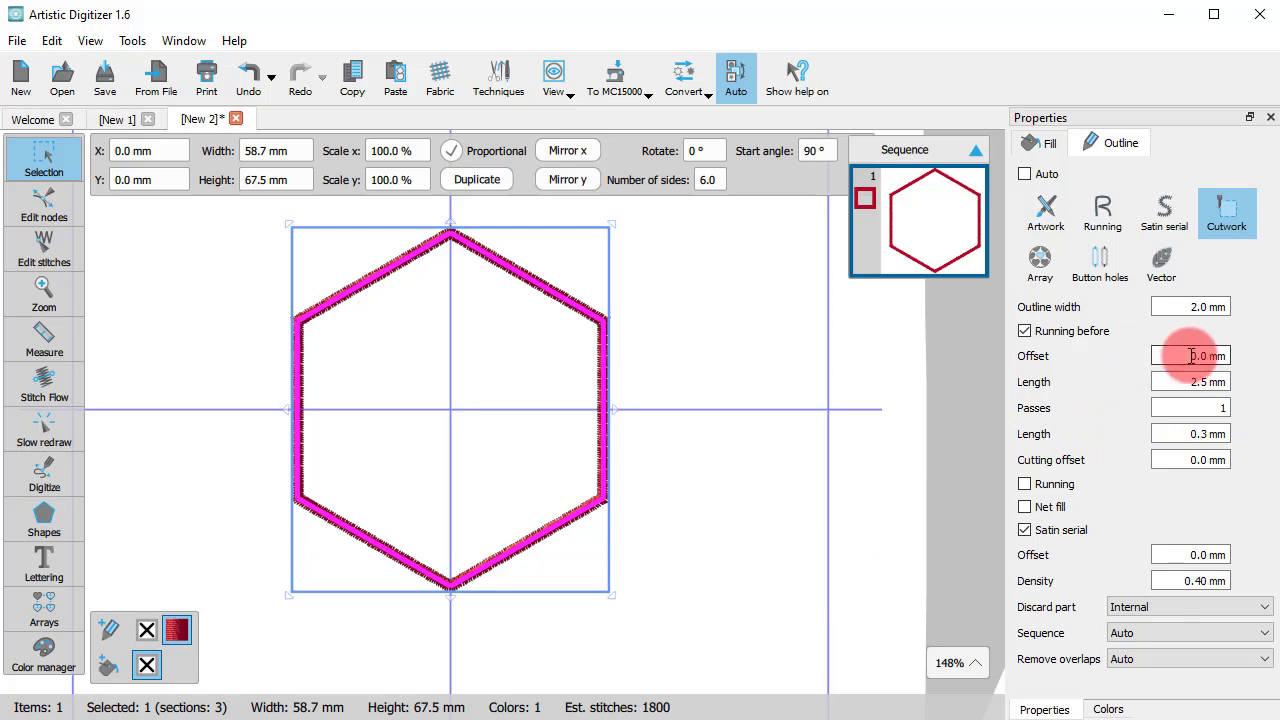
left_click_drag(1180, 355, 1232, 354)
type("0m")
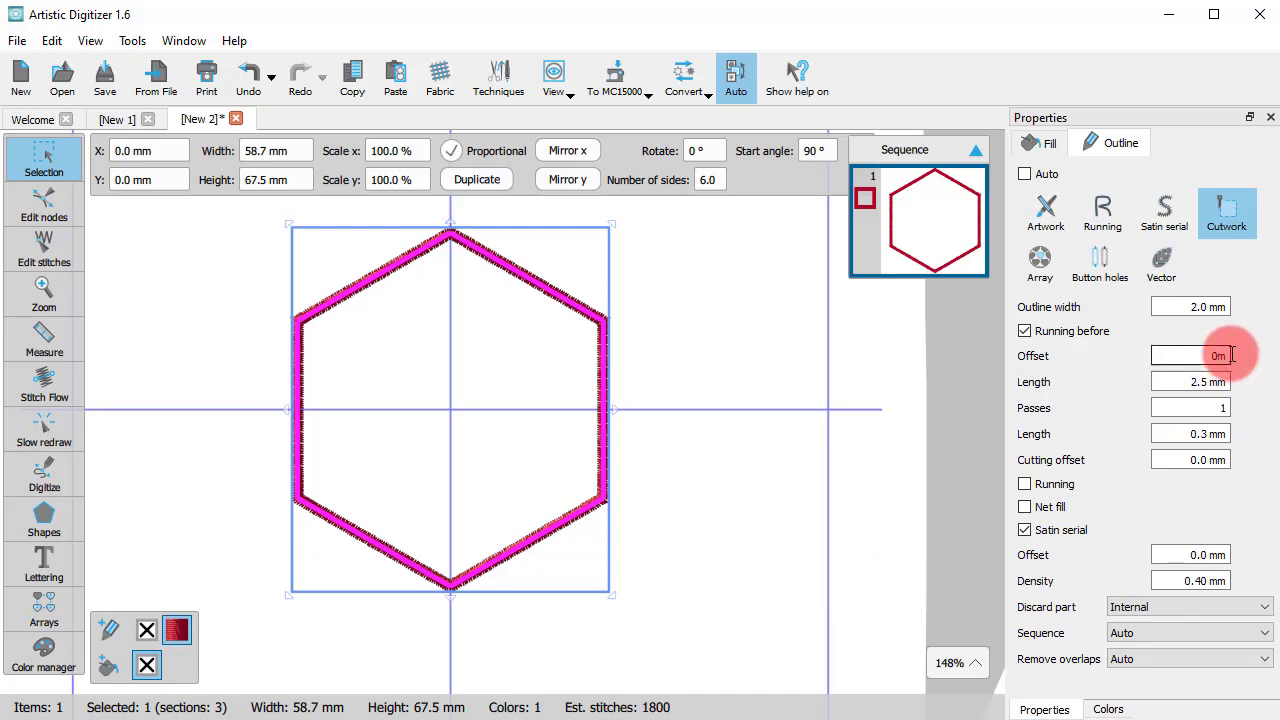
type("1")
key("Return")
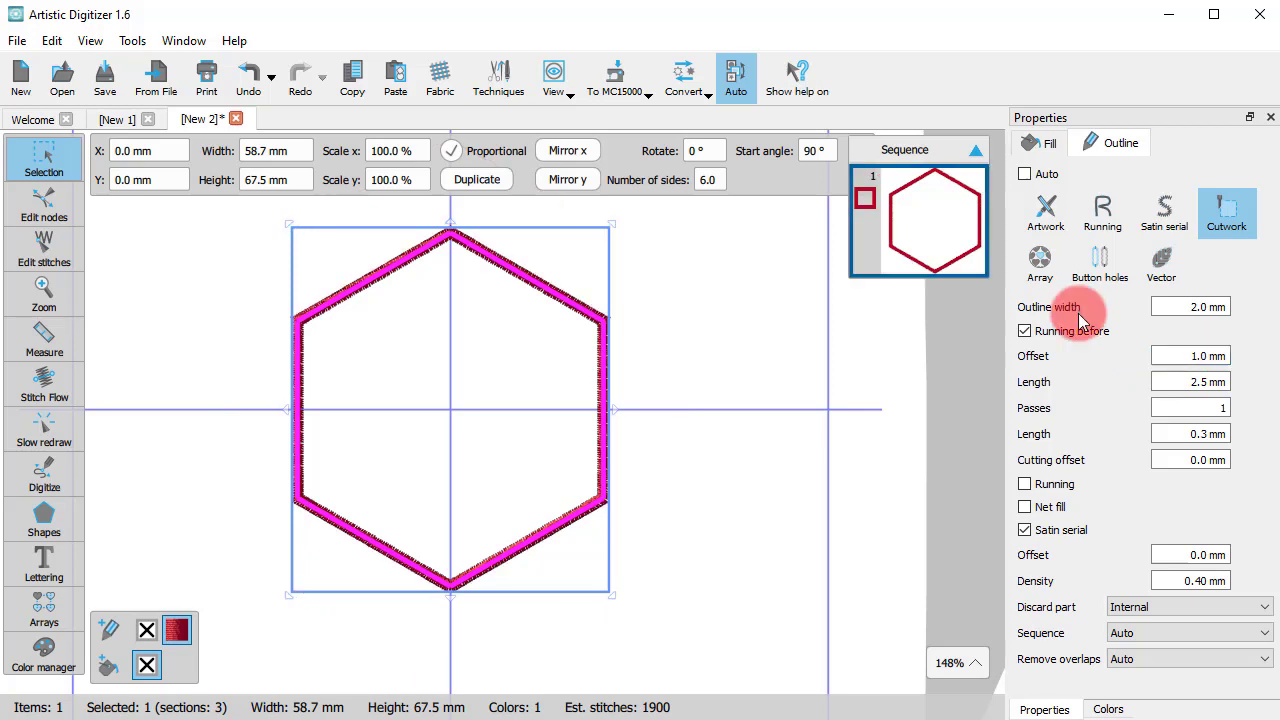
- Turn off Running before and set the cutwork length to 0.5 mm
left_click(1057, 330)
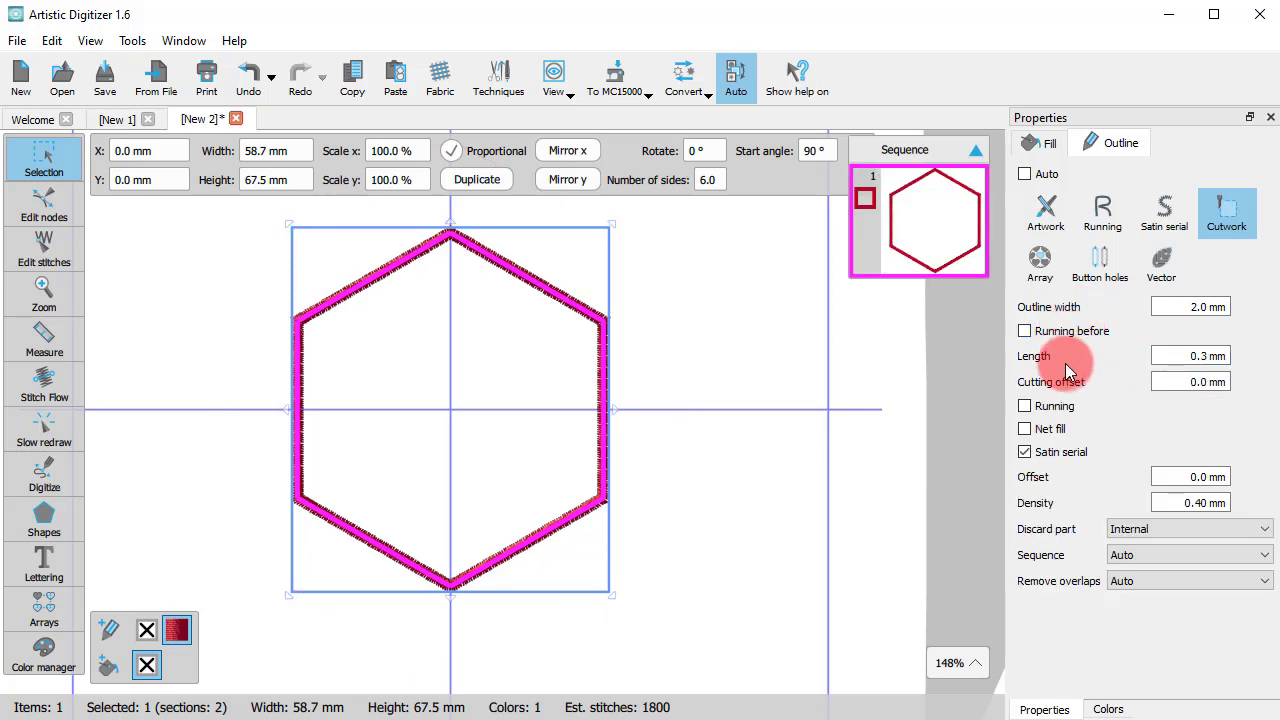
left_click_drag(1178, 356, 1243, 357)
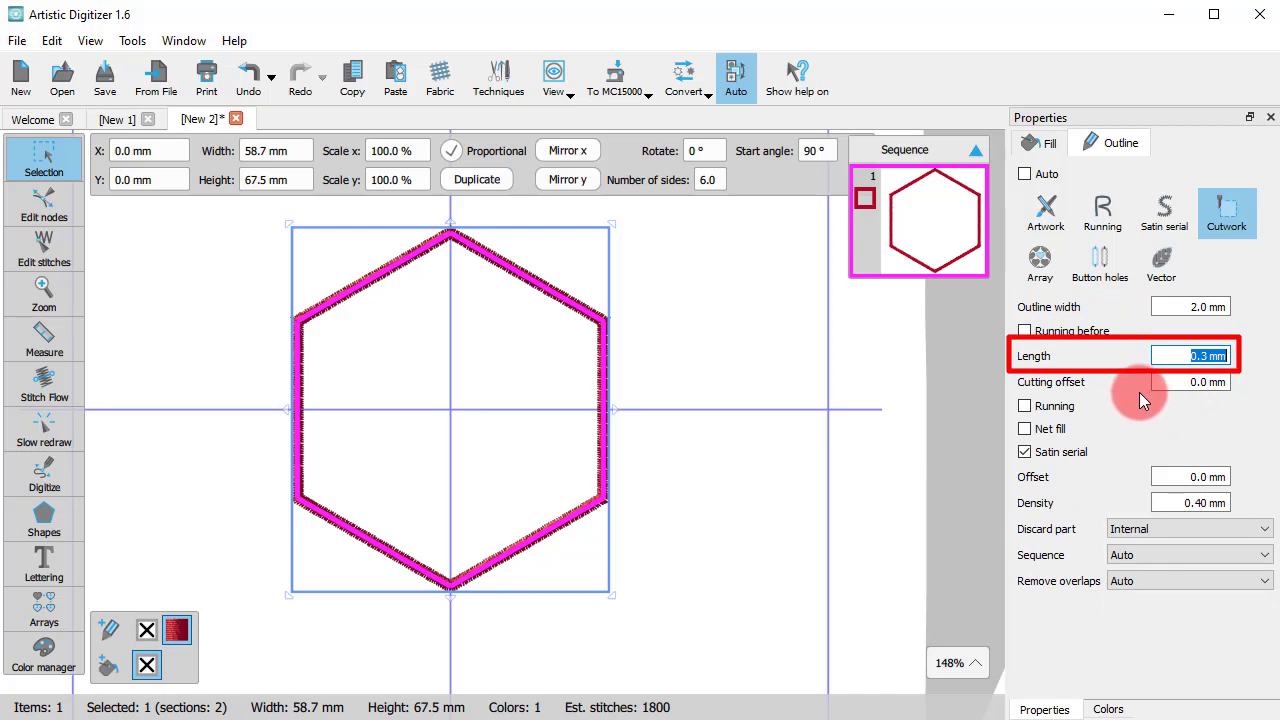
type("0,5")
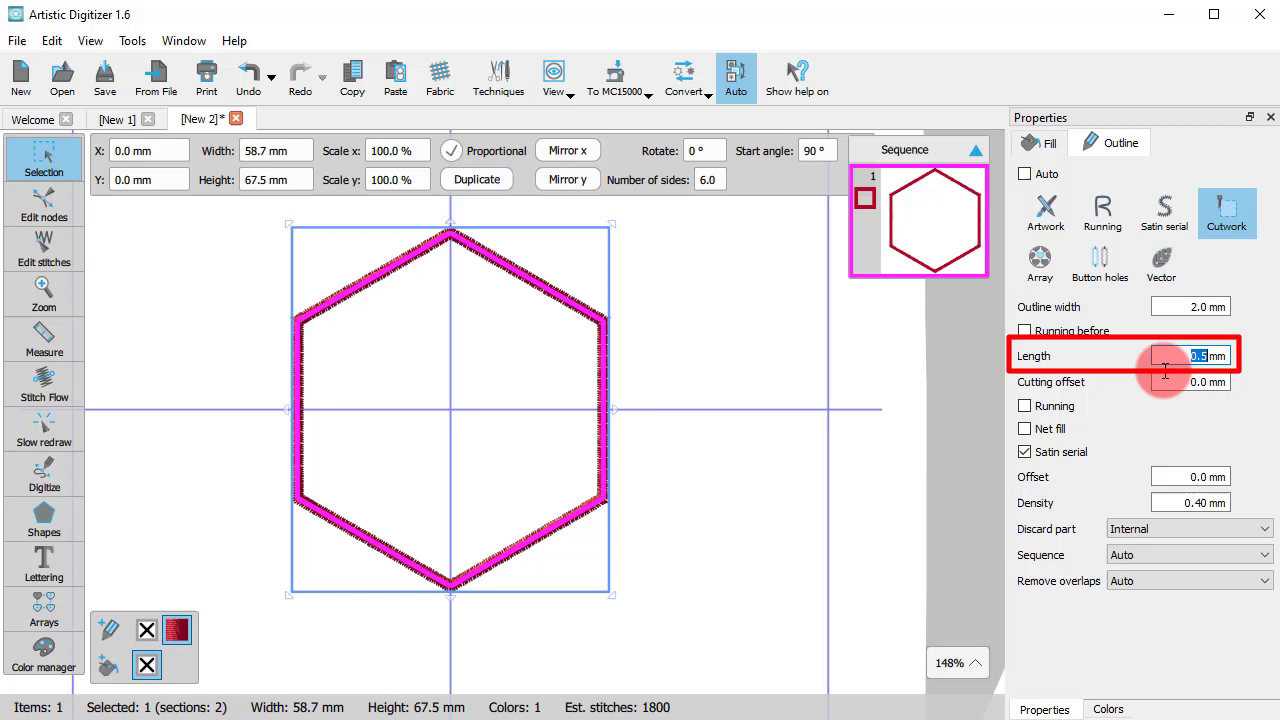
key("Return")
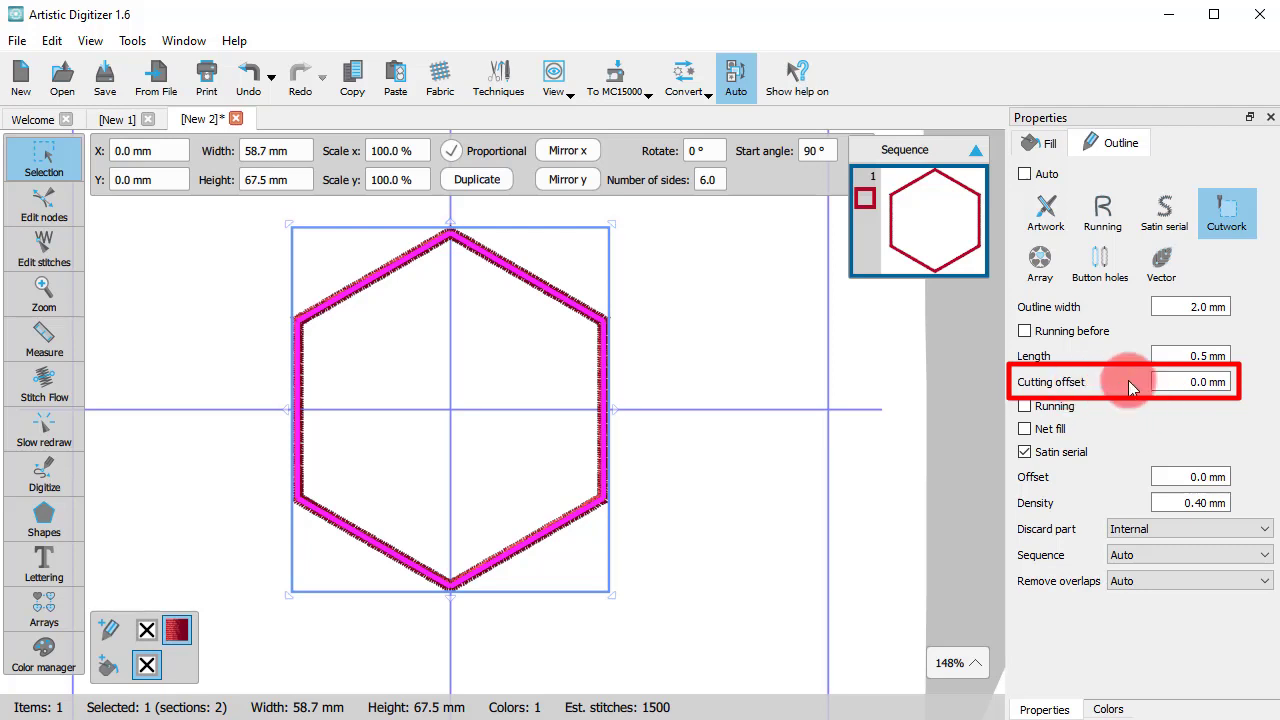
- Set the cutting offset to -2.0 mm so the cut line sits inside the satin border
left_click_drag(1155, 382, 1270, 388)
type("2")
key("Return")
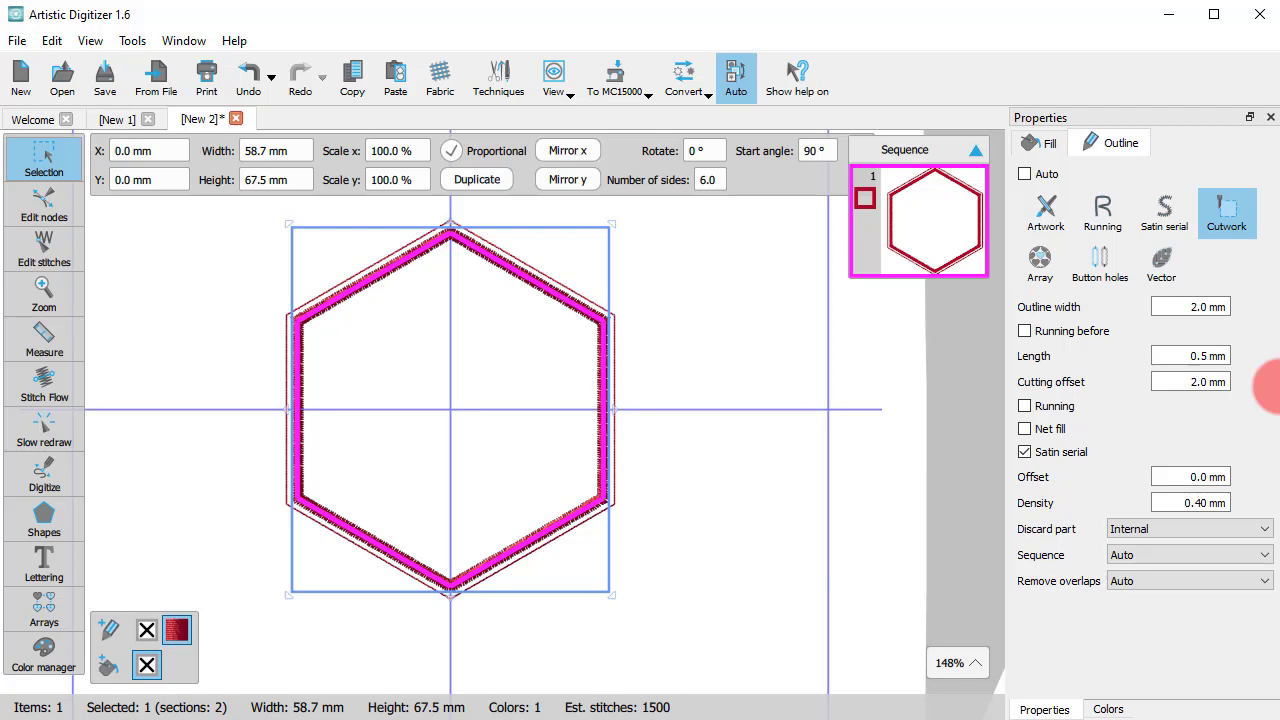
double_click(1186, 384)
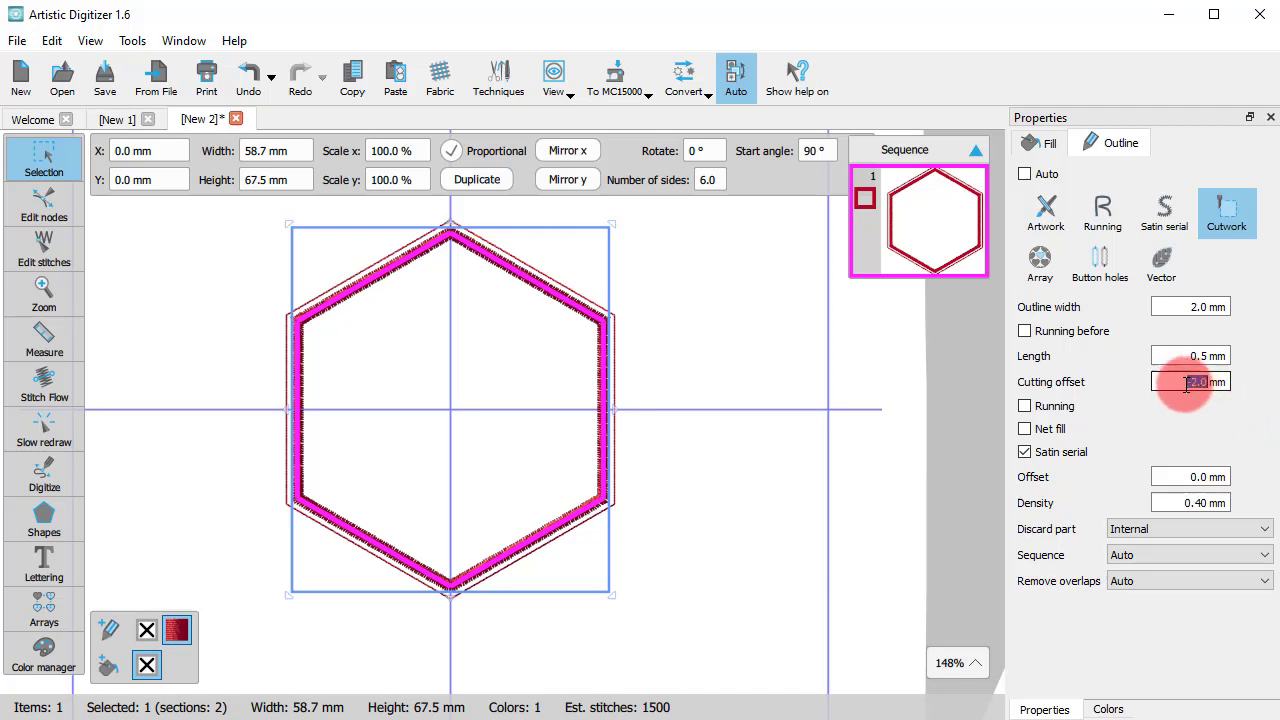
type("-2")
key("Return")
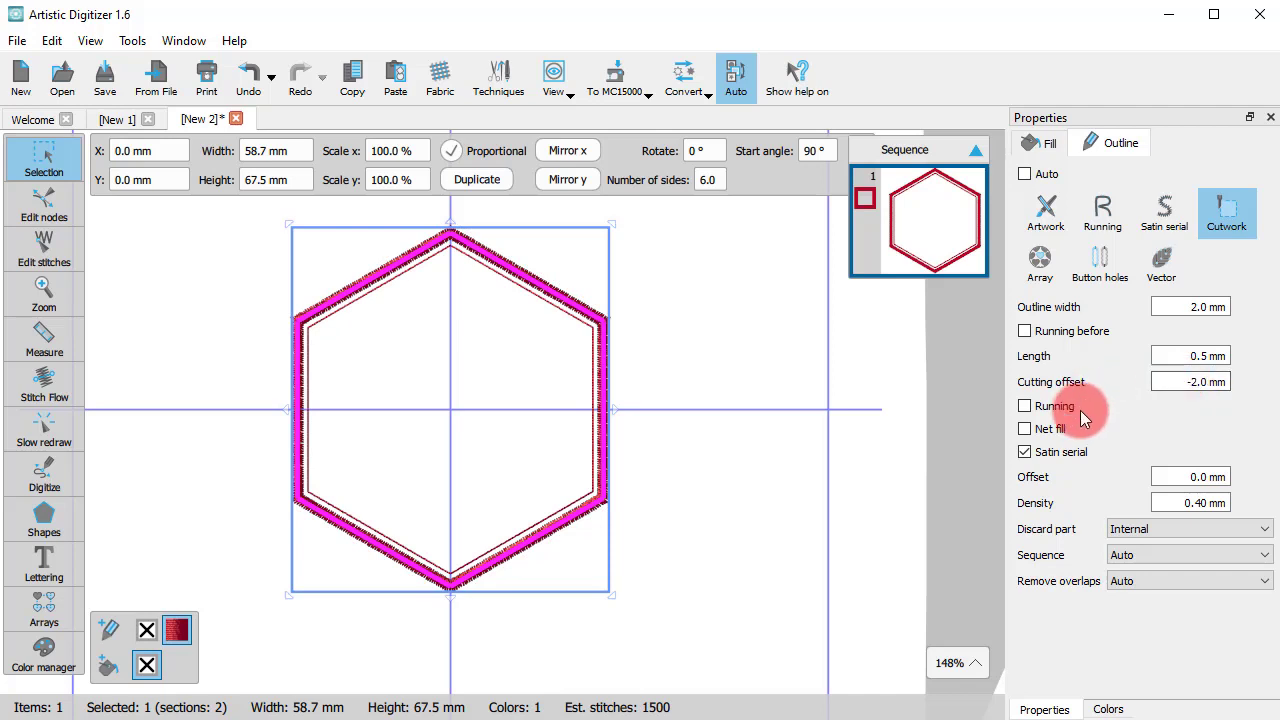
left_click(1068, 456)
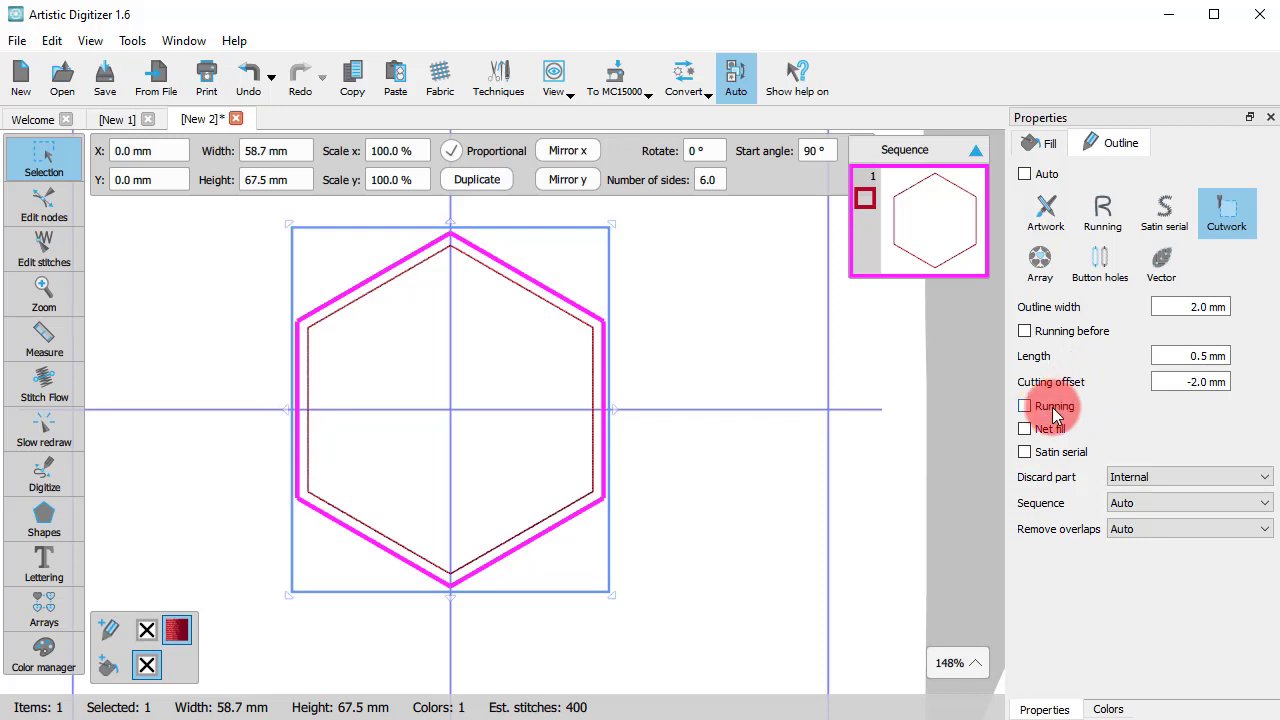
left_click(1053, 413)
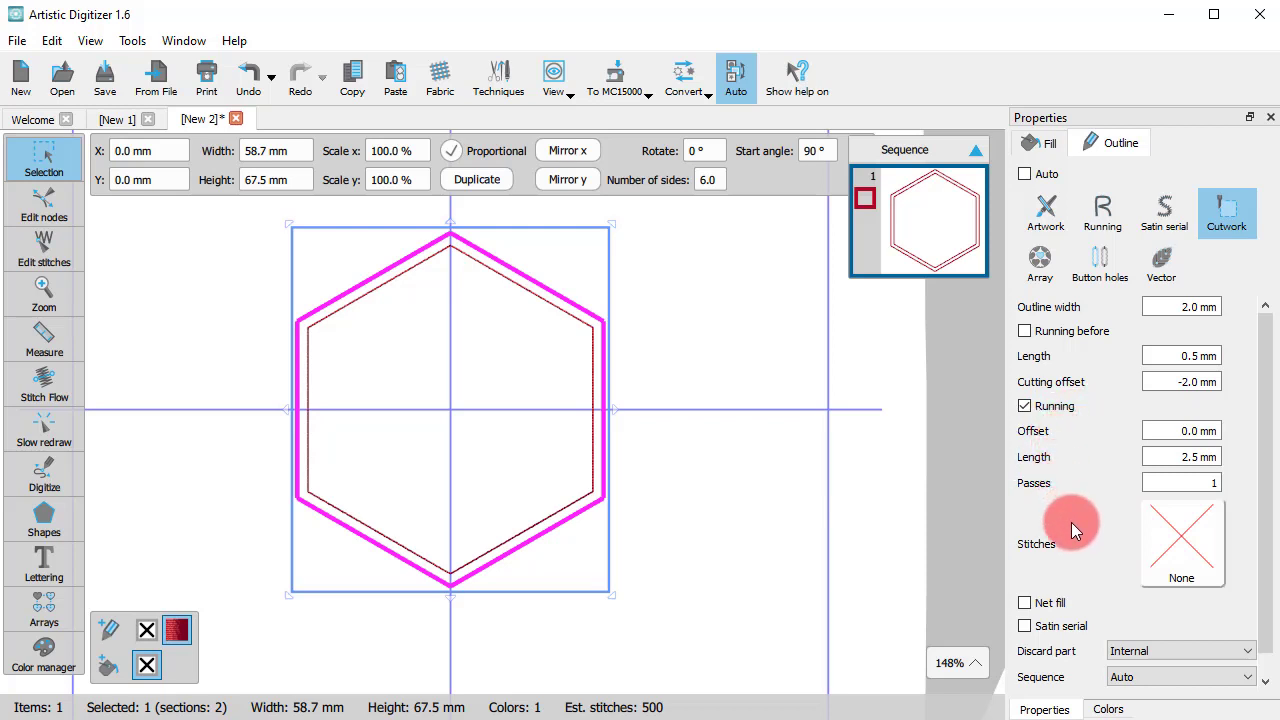
left_click(1026, 406)
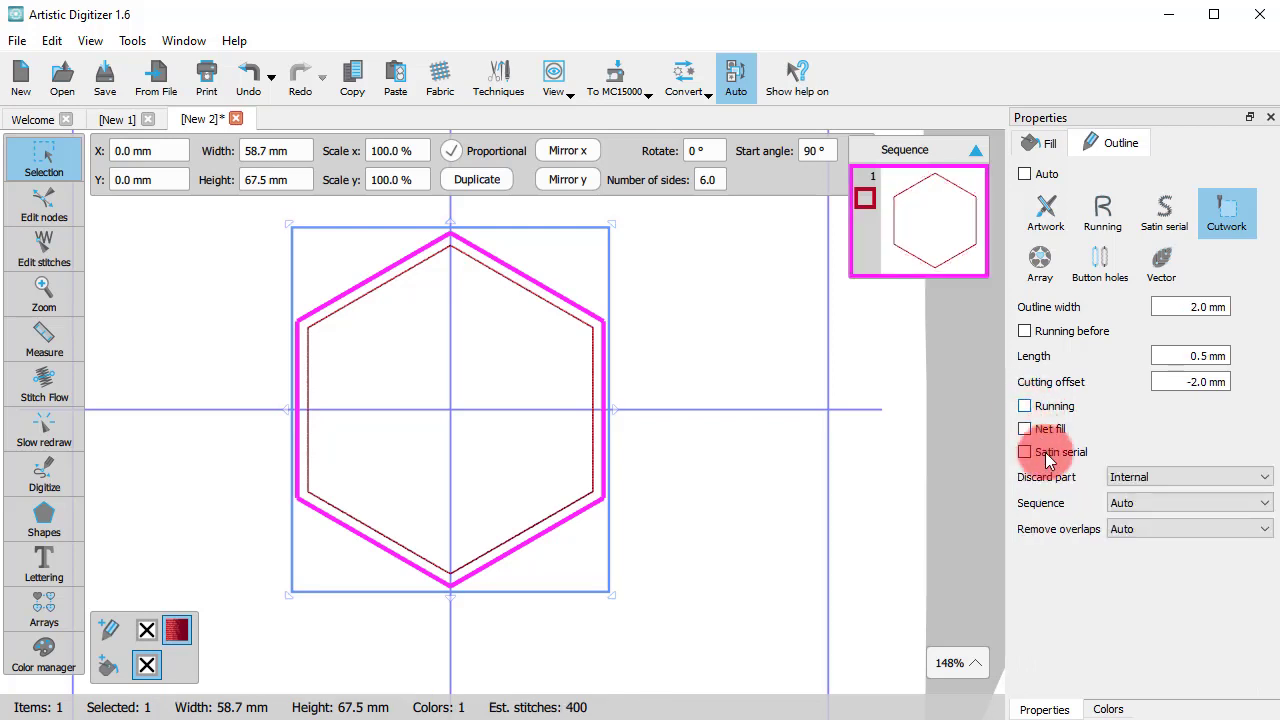
- Check the Discard part choices, then bring up the Cutwork-hole winged-heart design
left_click(1167, 476)
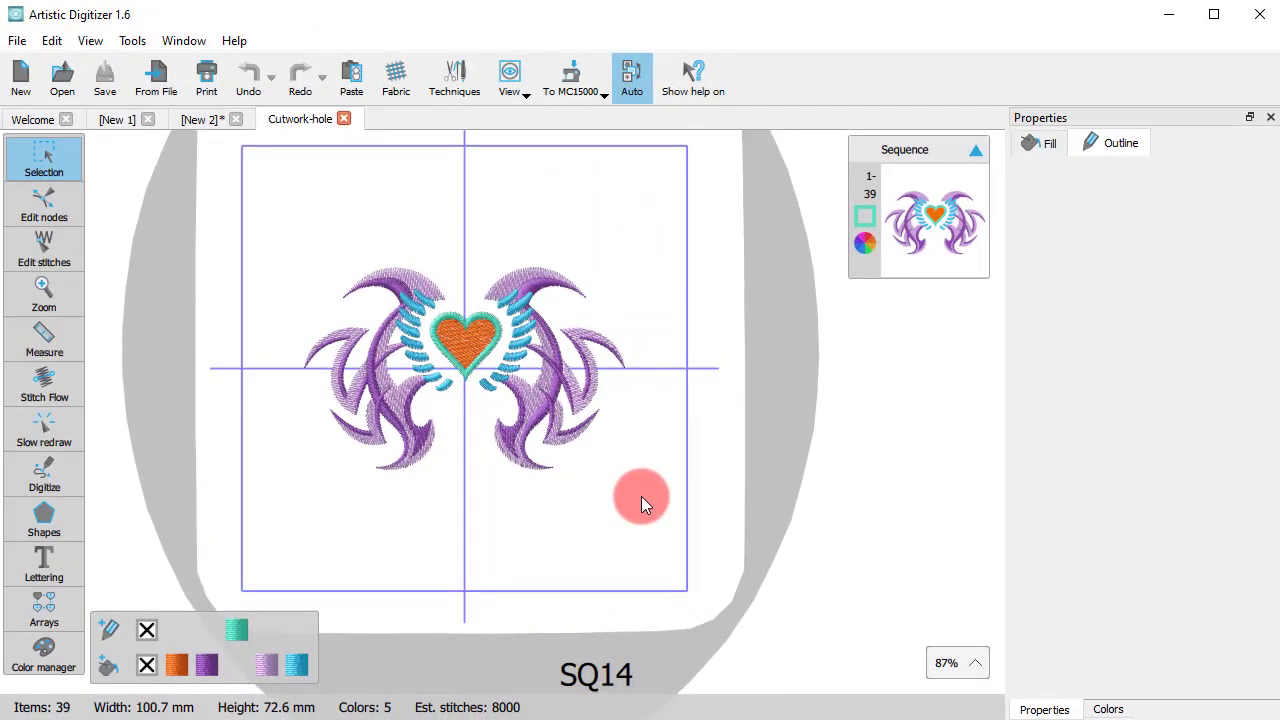
- Select the central heart and remove its orange fill
left_click(465, 342)
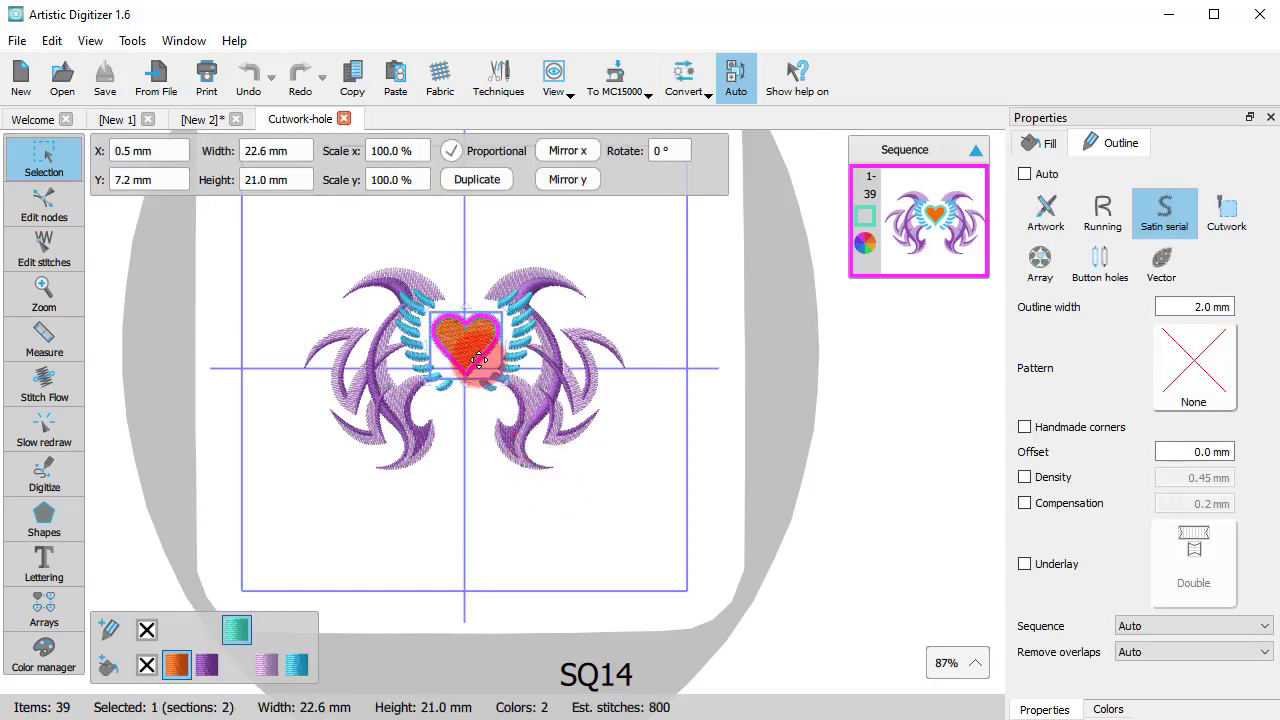
scroll(443, 325, "up", 3)
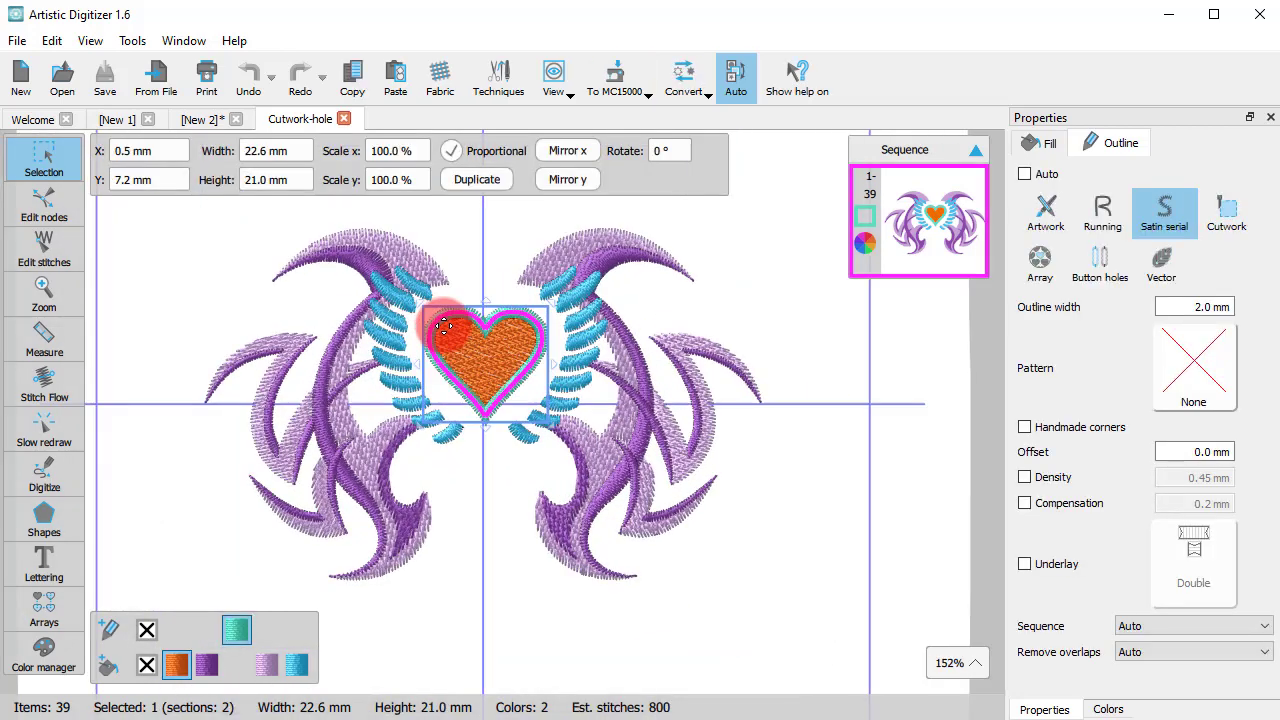
left_click(147, 665)
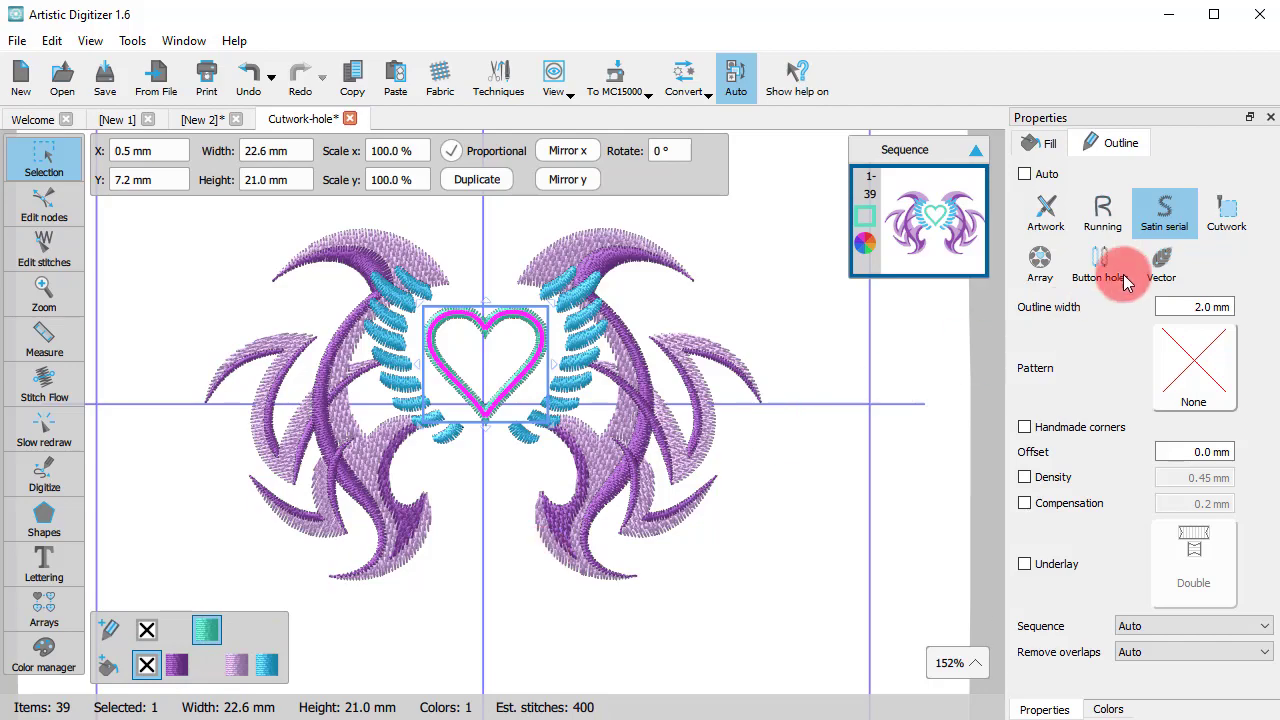
- Make the heart's outline Cutwork, discarding the Internal part, with Running before enabled
left_click(1226, 208)
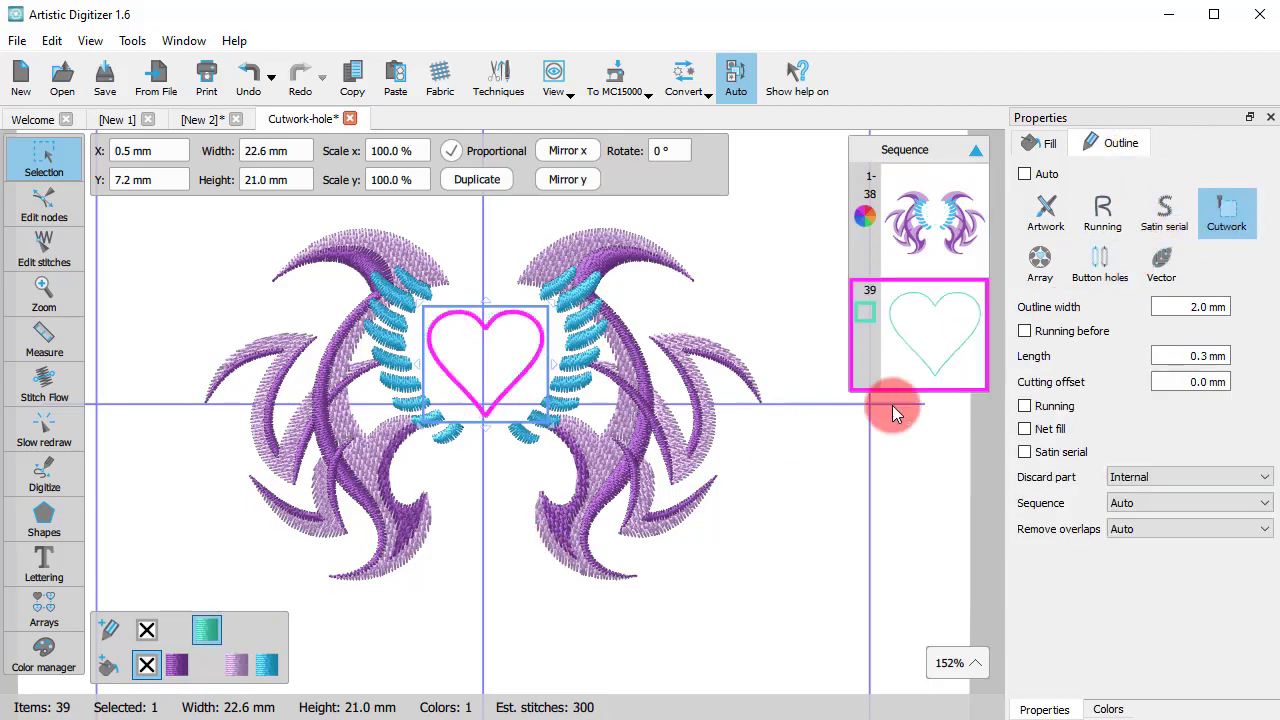
scroll(499, 326, "up", 4)
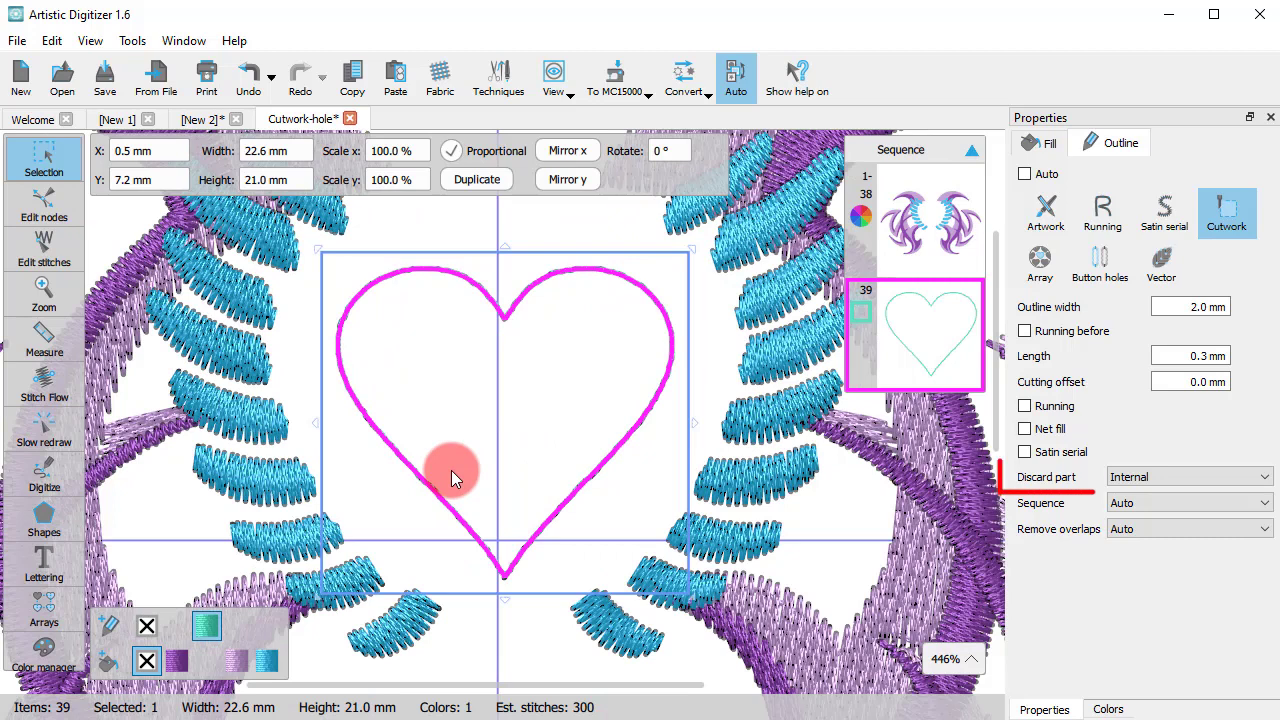
left_click(1130, 481)
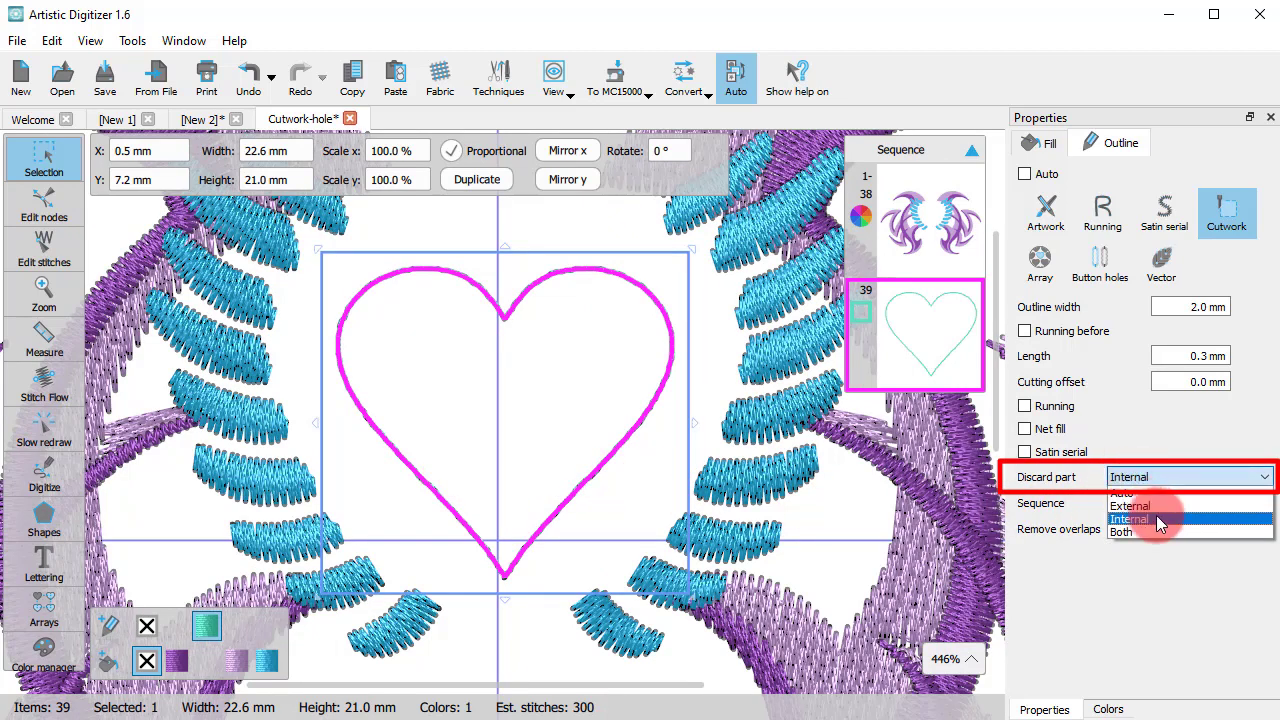
left_click(1158, 528)
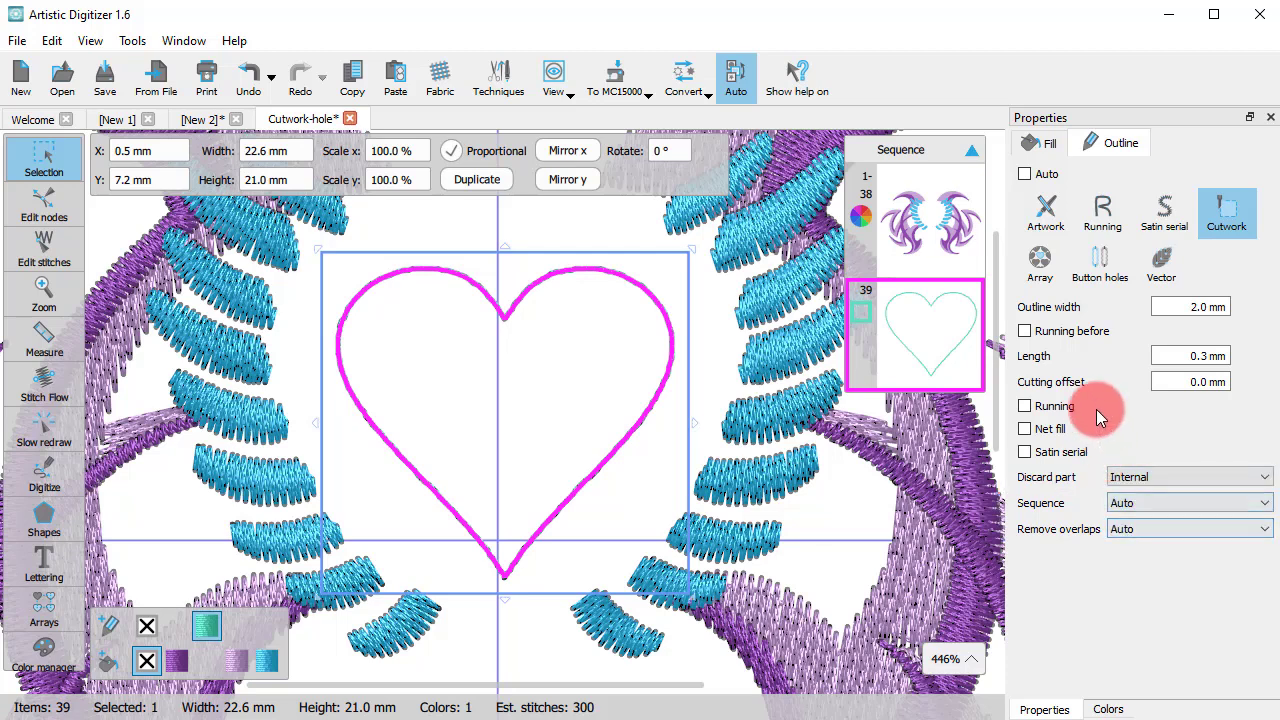
left_click(1076, 332)
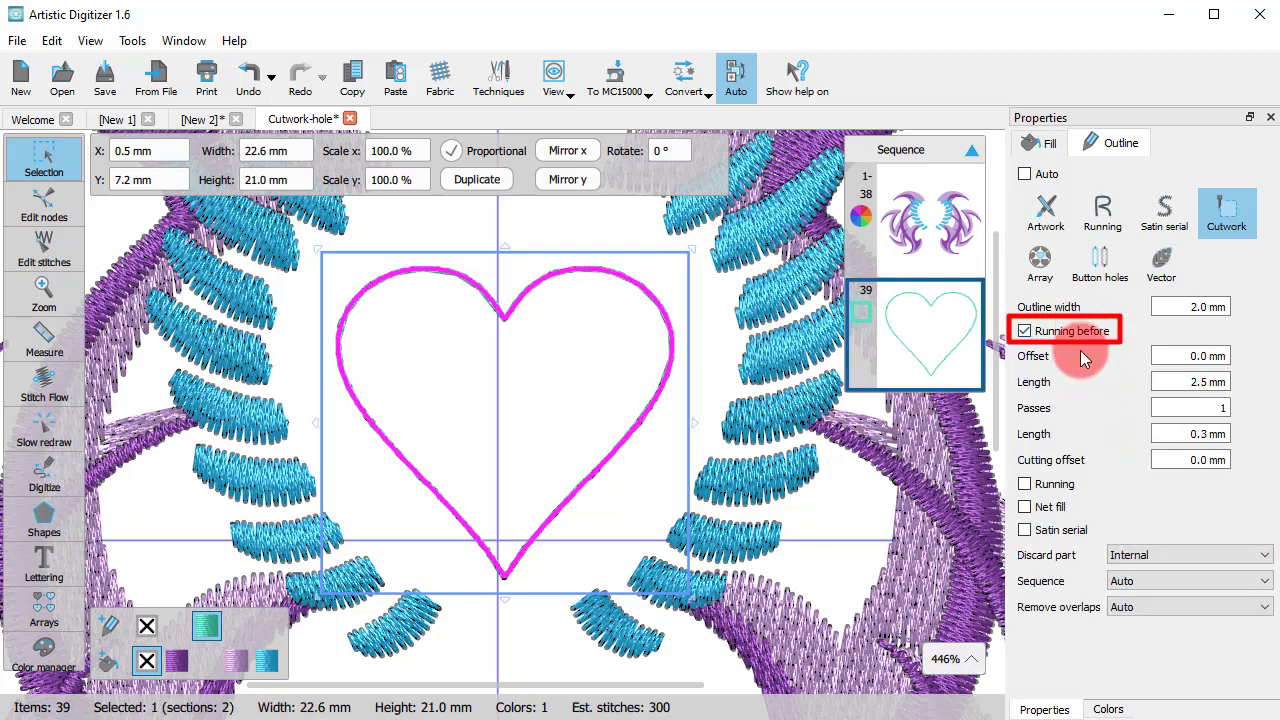
- Set the heart's running-before offset to 1.0 mm
left_click(1229, 357)
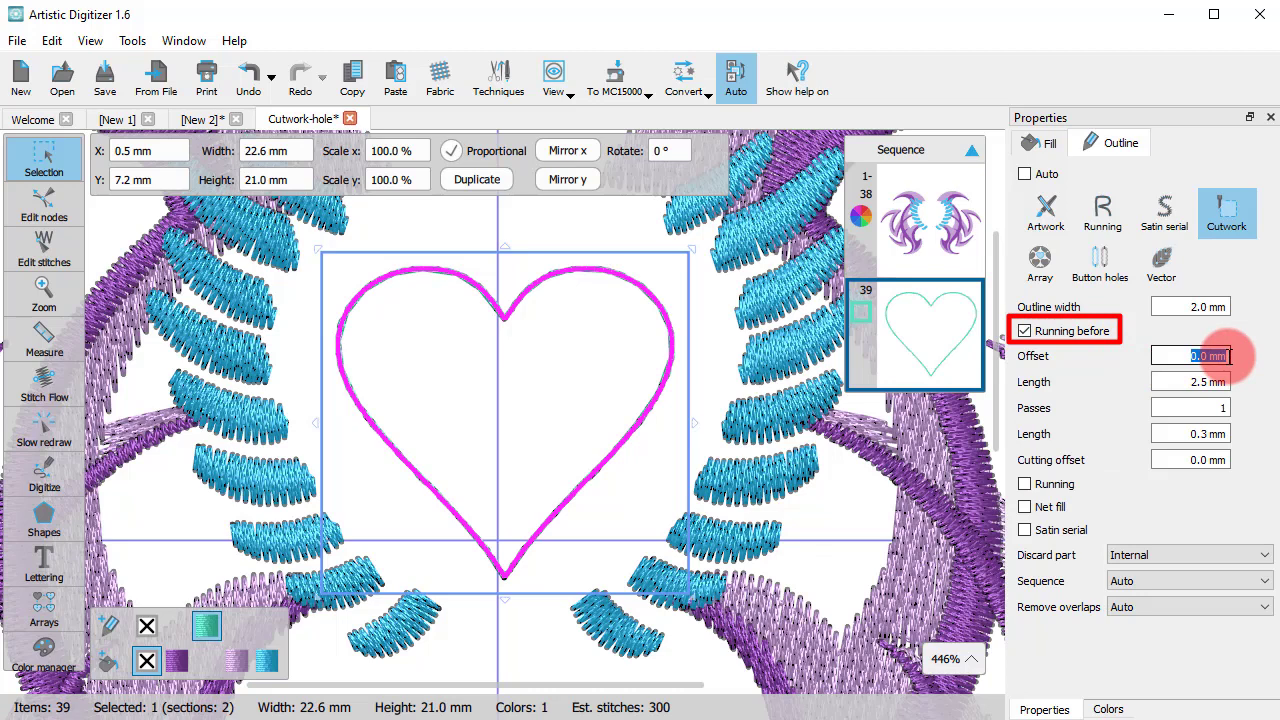
type("1")
key("Return")
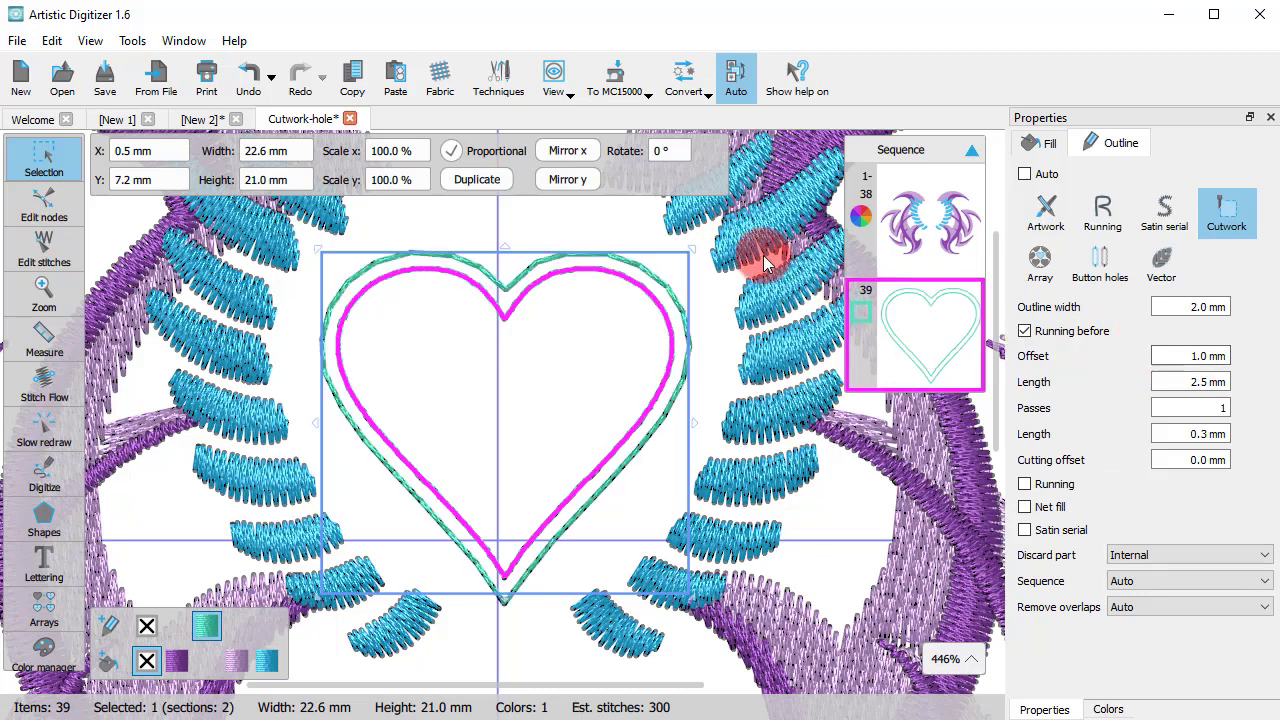
- Enable Satin serial on the heart's cutwork and set its offset to 1.0 mm
left_click(1025, 531)
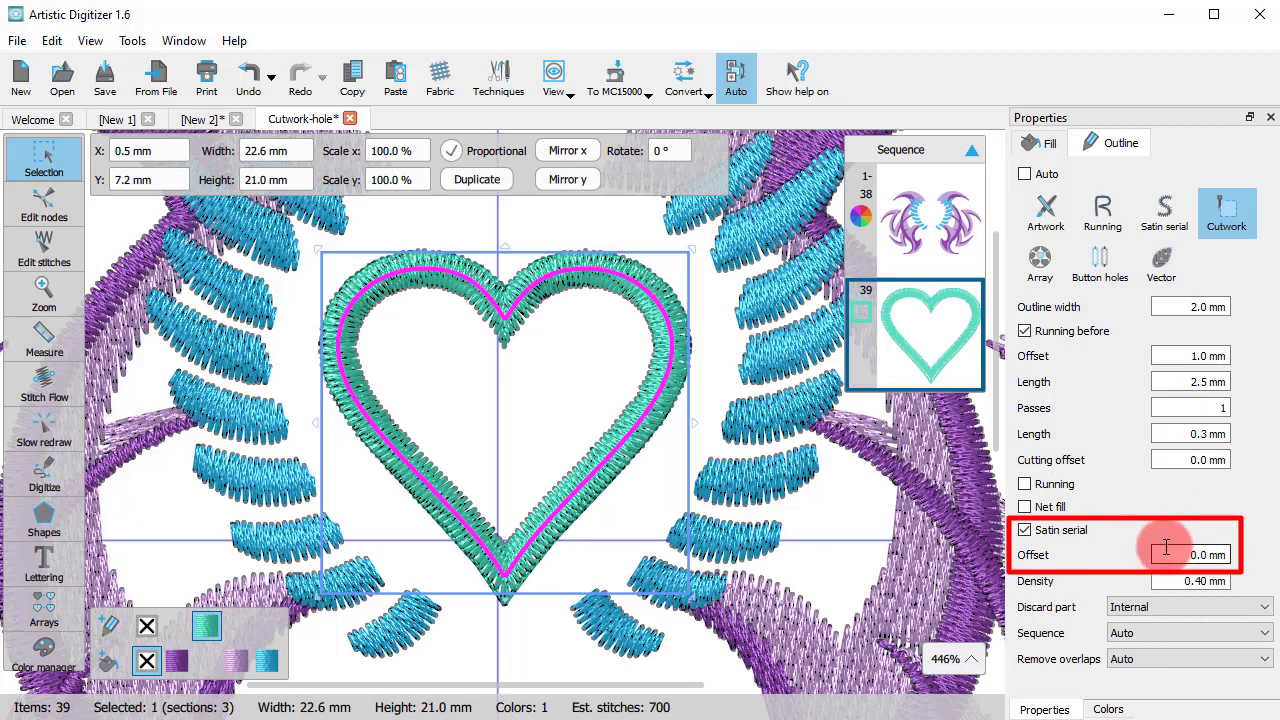
left_click(1166, 547)
type("1")
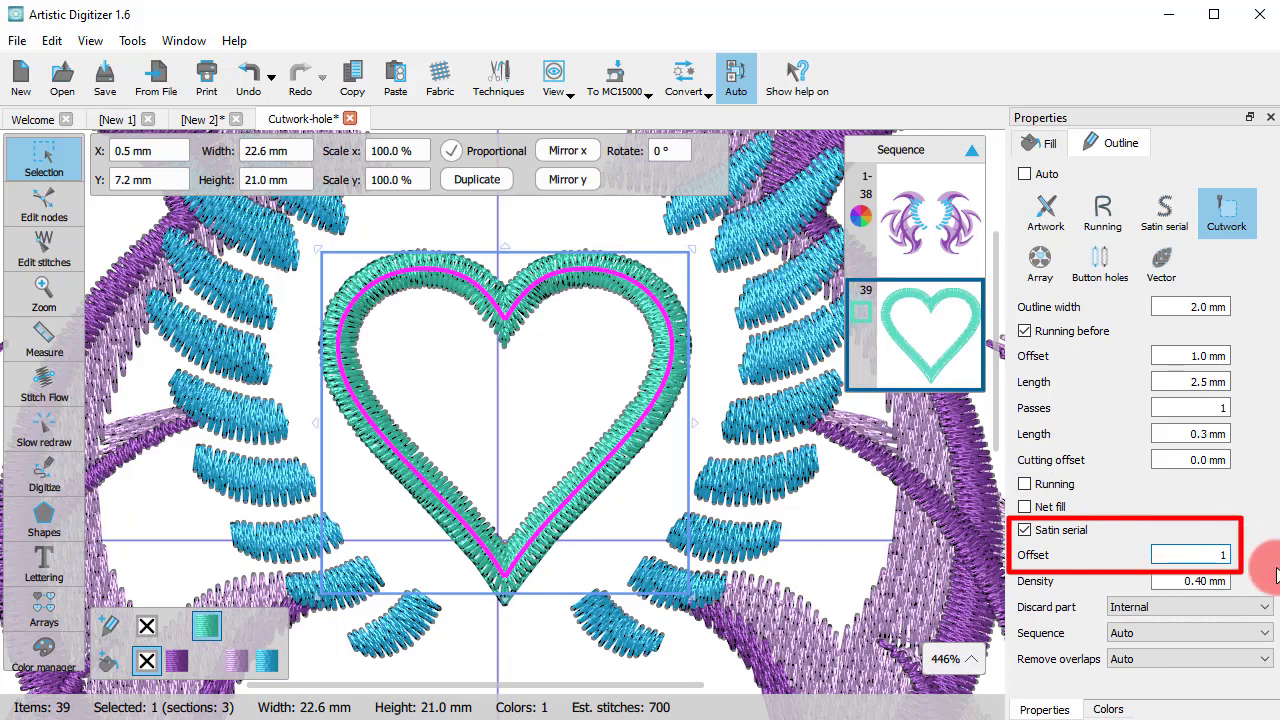
key("Return")
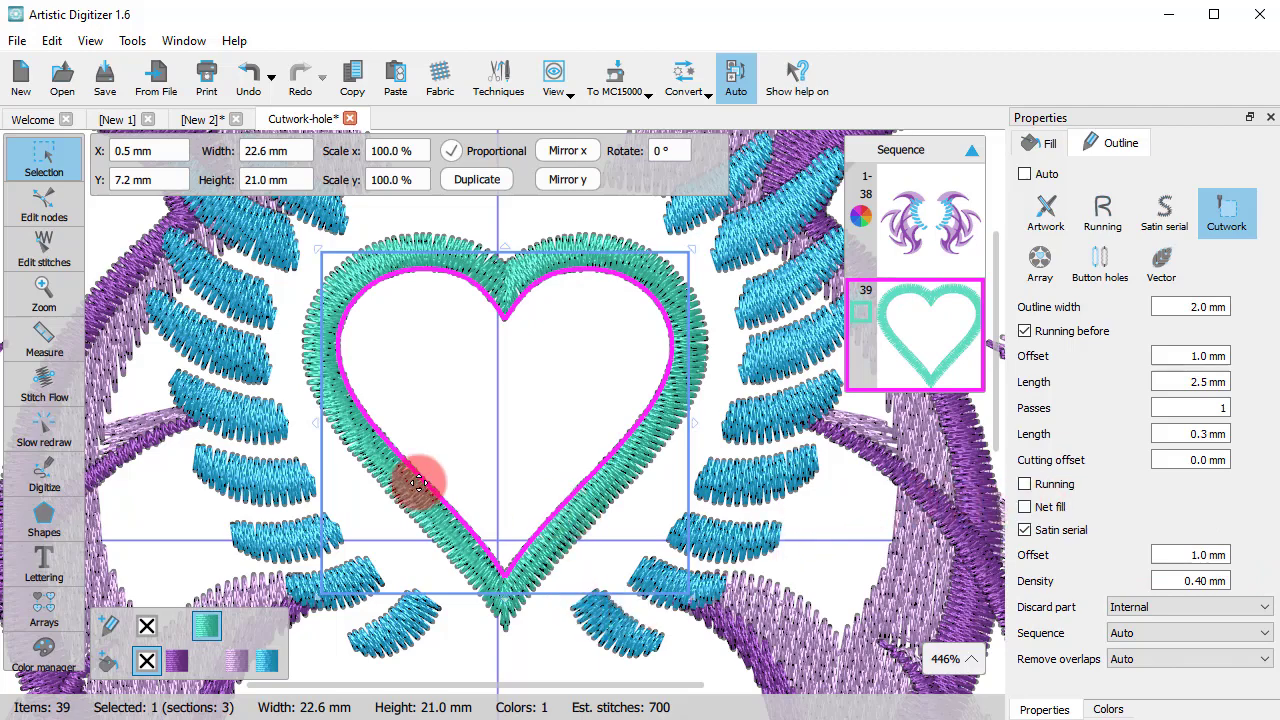
left_click(32, 425)
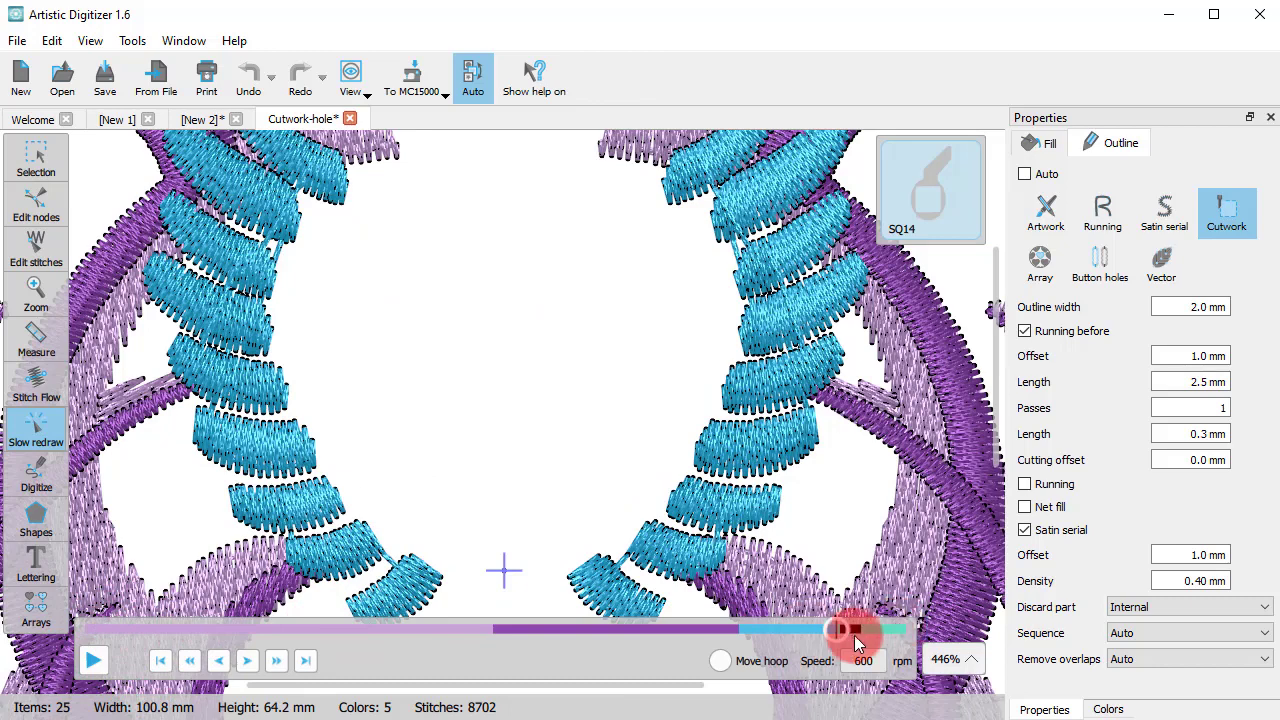
left_click(93, 659)
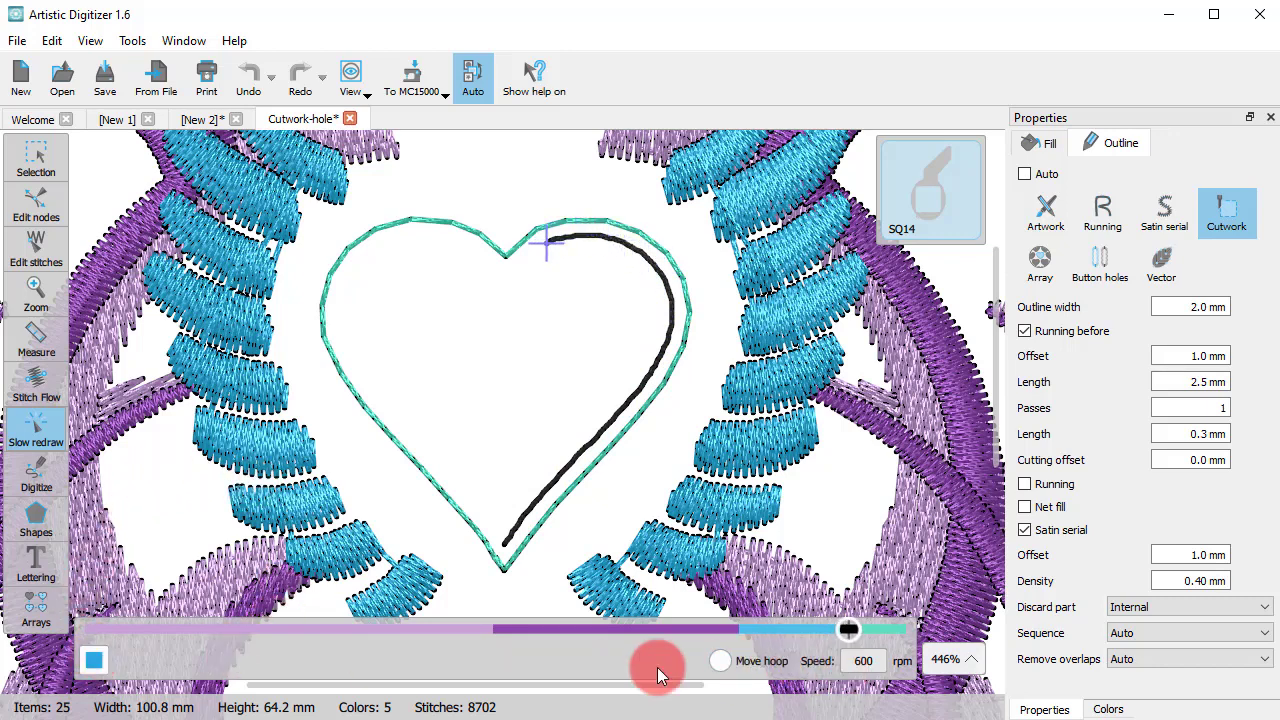
left_click(93, 660)
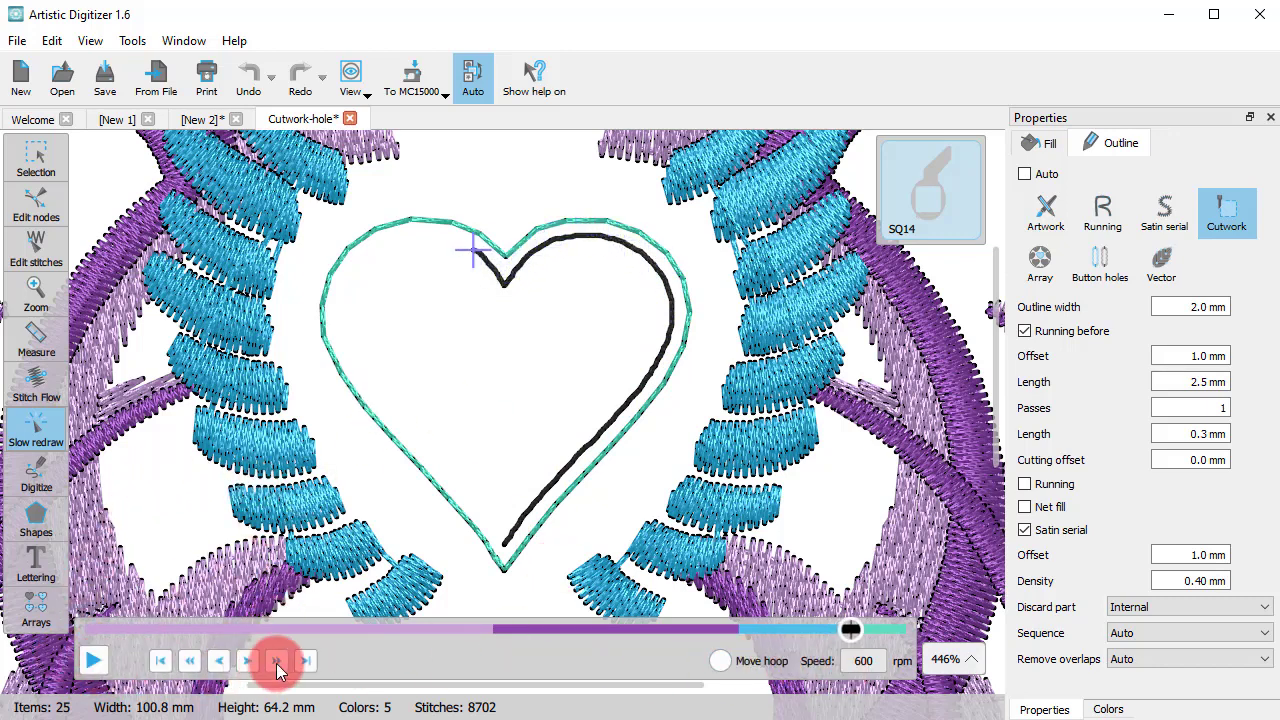
left_click(277, 662)
left_click(248, 661)
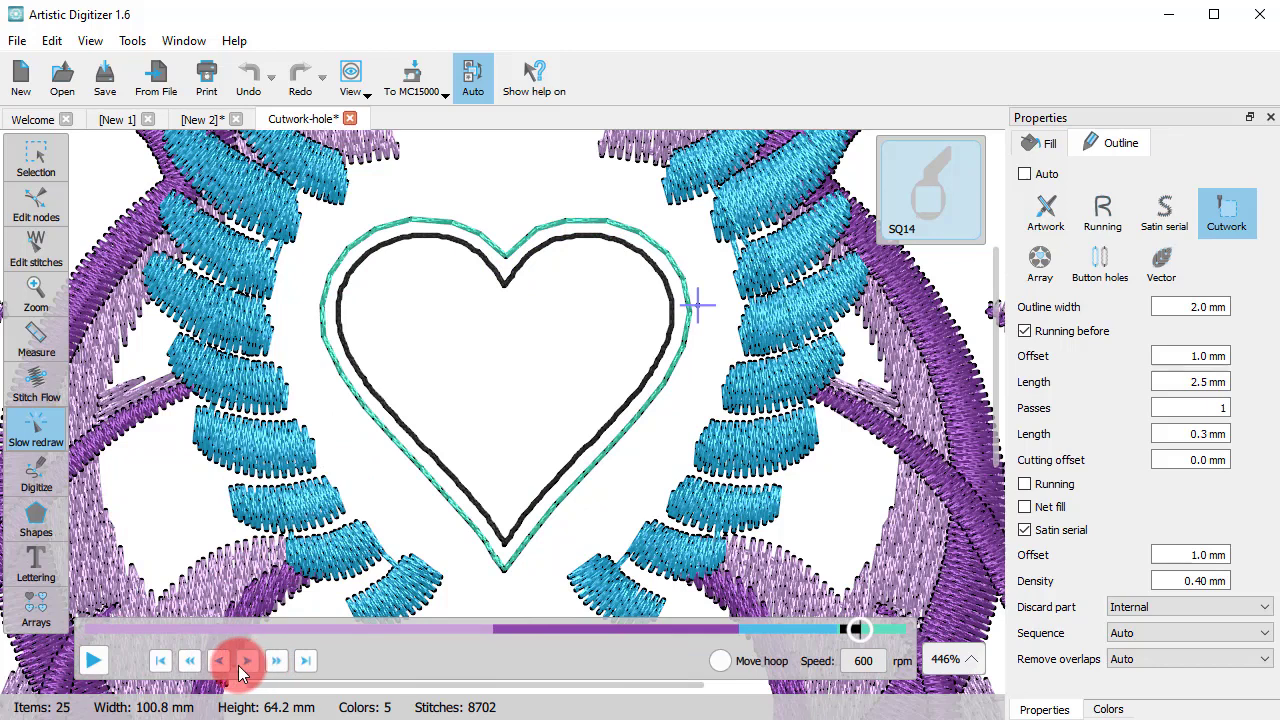
left_click(250, 662)
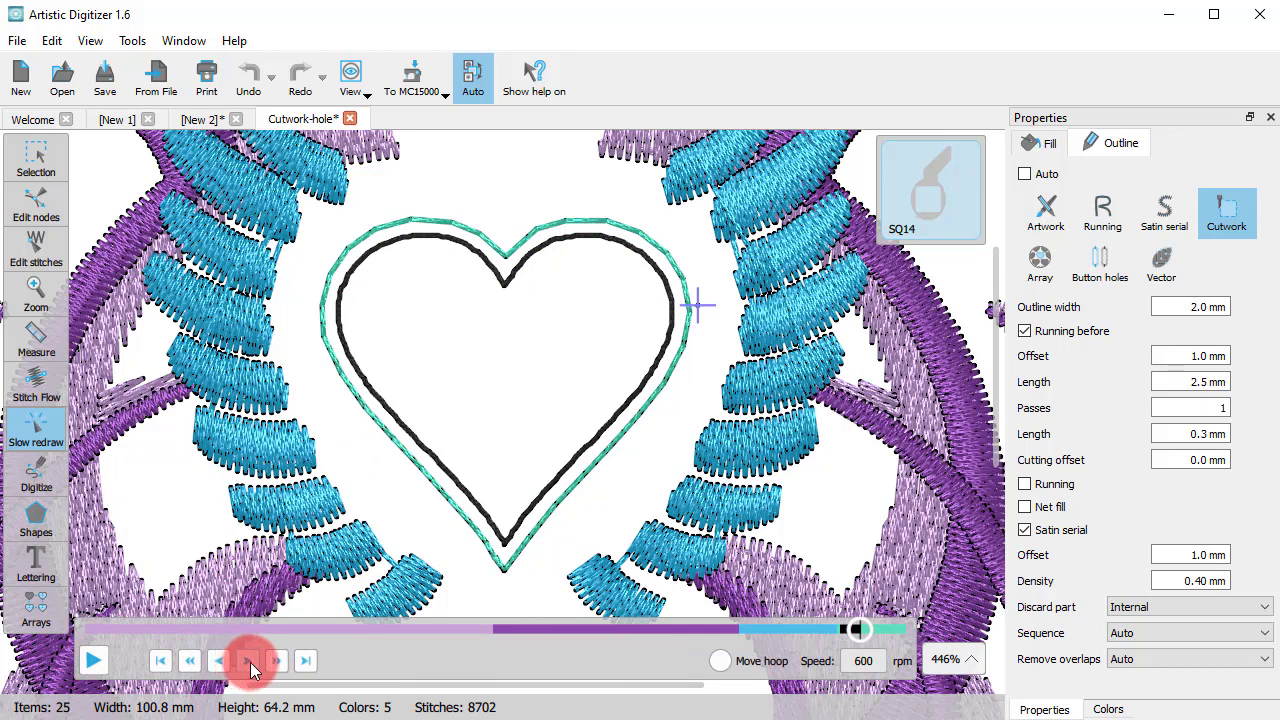
left_click(93, 660)
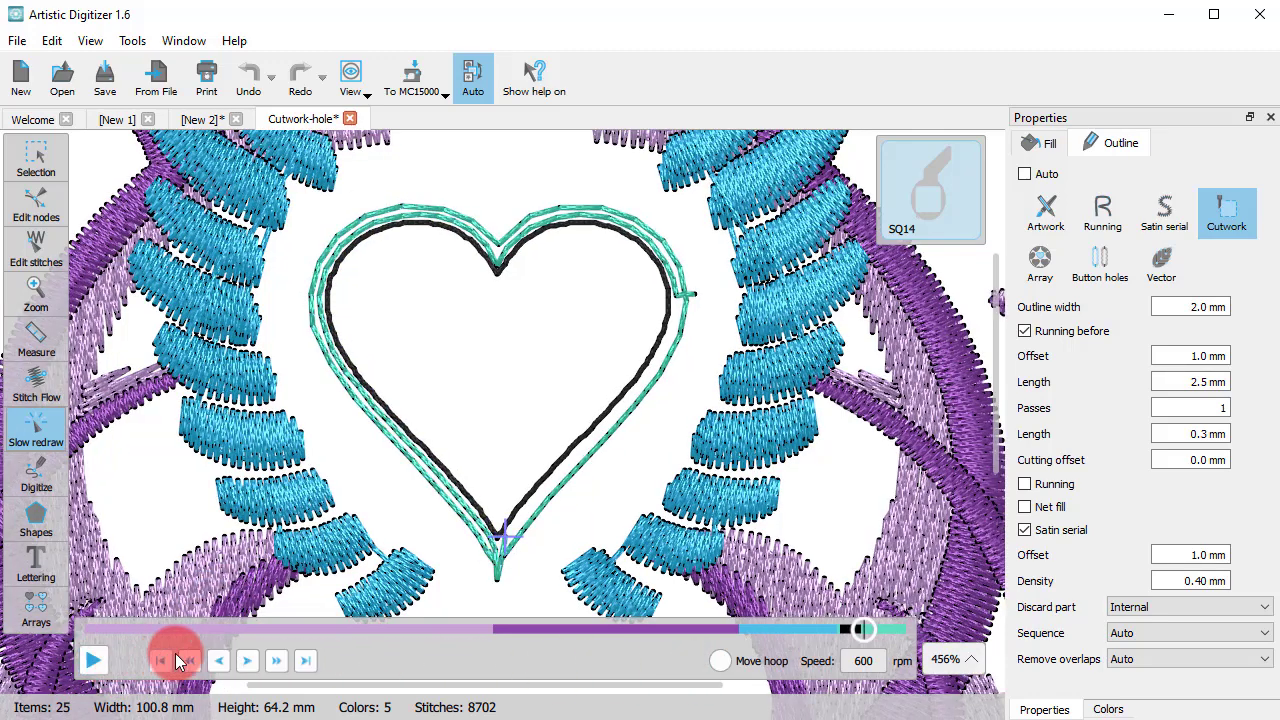
left_click(280, 660)
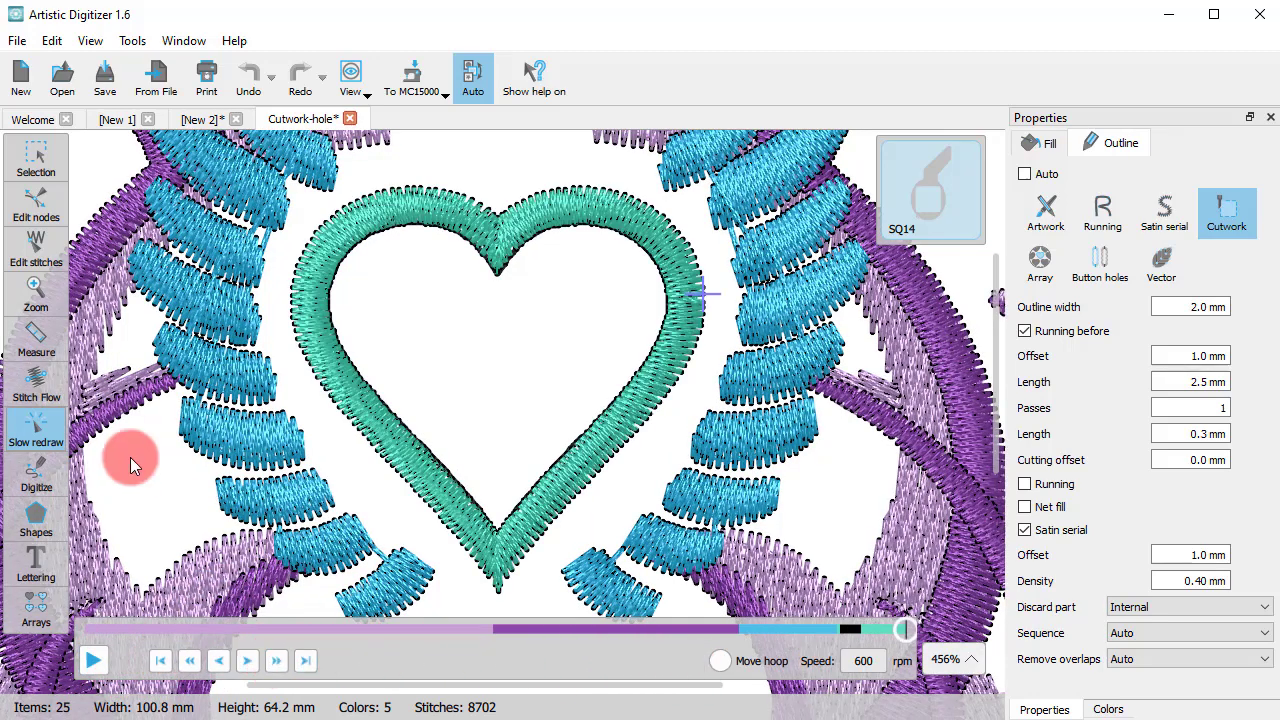
left_click(33, 150)
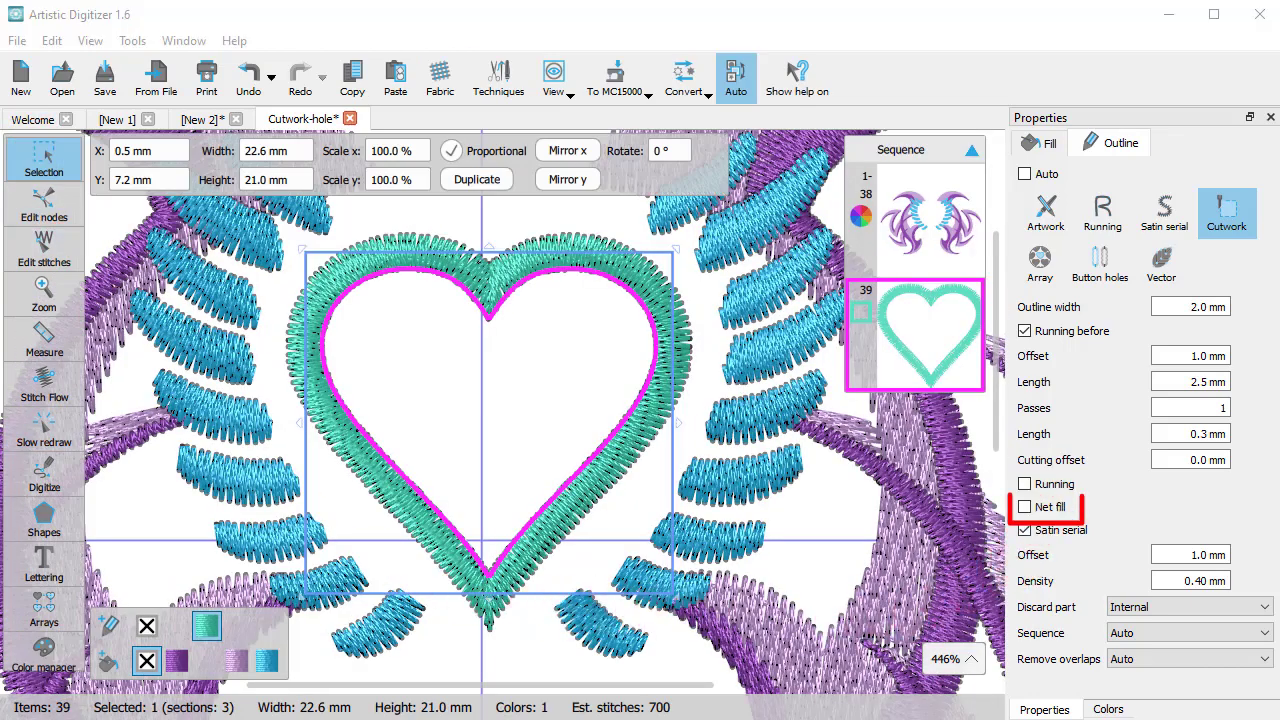
- Add Net fill to the cutwork heart and step through its Slow redraw stitch-out to the satin edge
left_click(1026, 507)
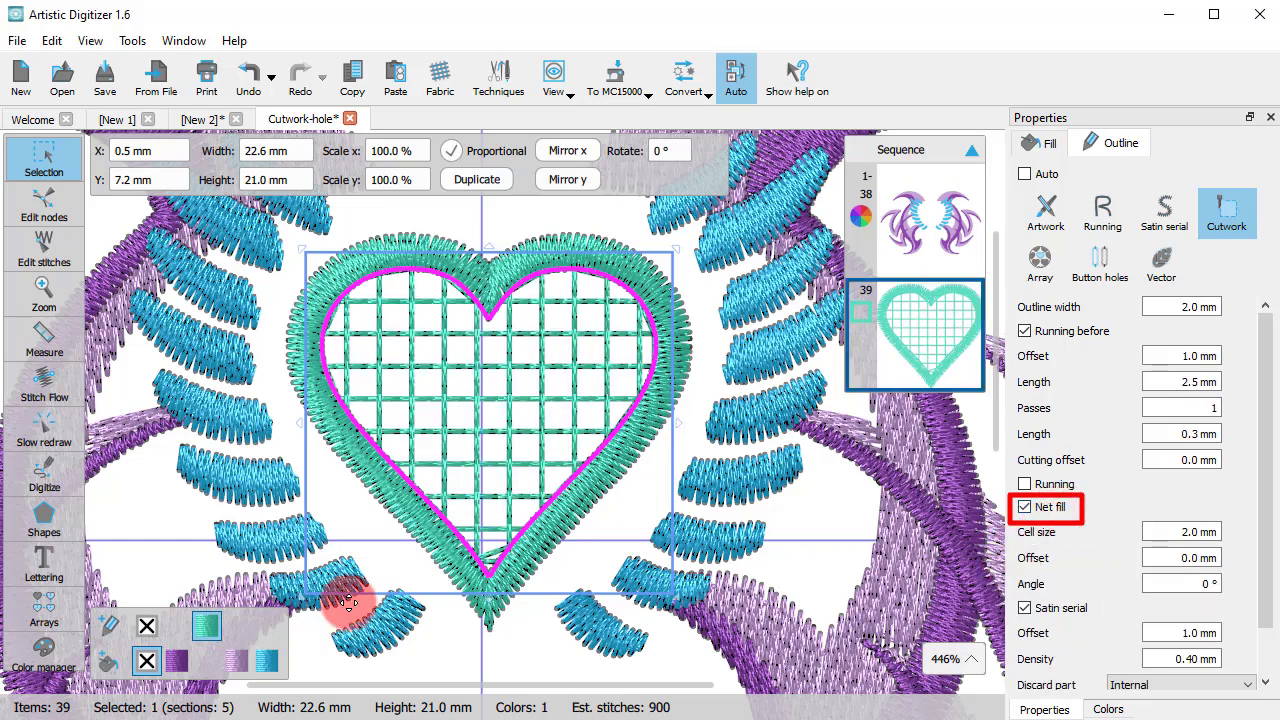
left_click(46, 430)
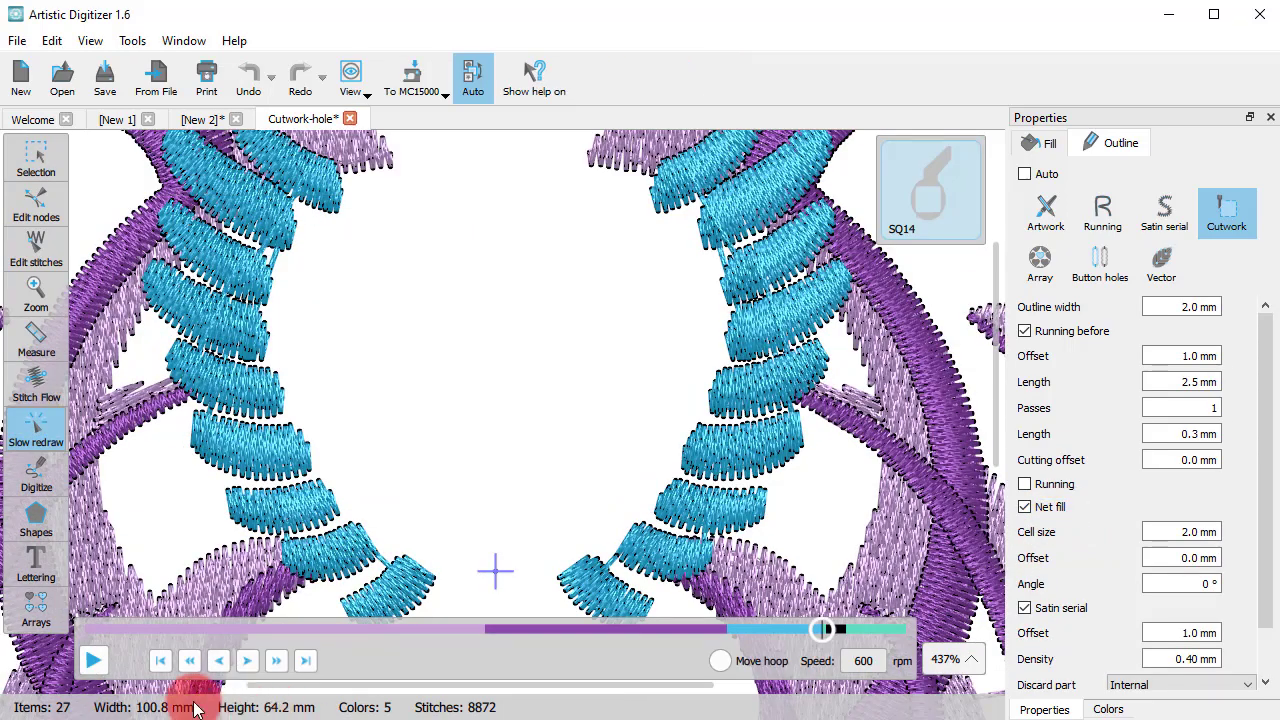
left_click(279, 661)
left_click(279, 661)
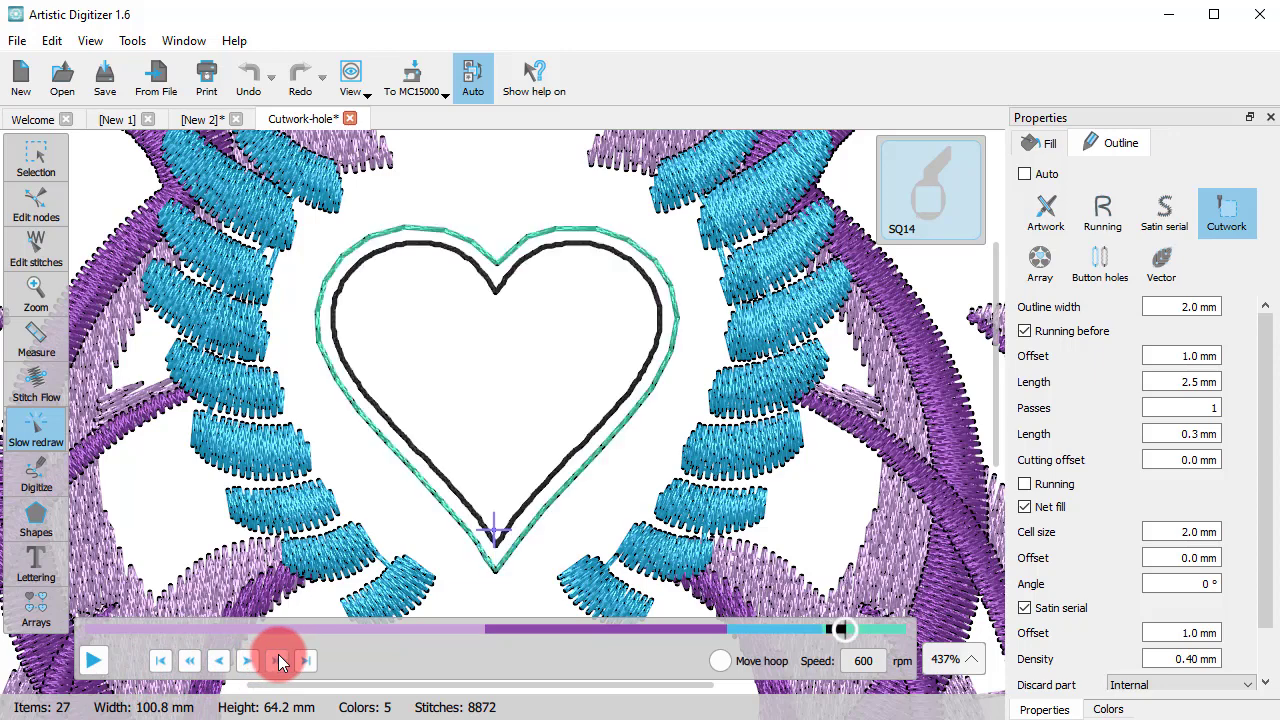
left_click(279, 661)
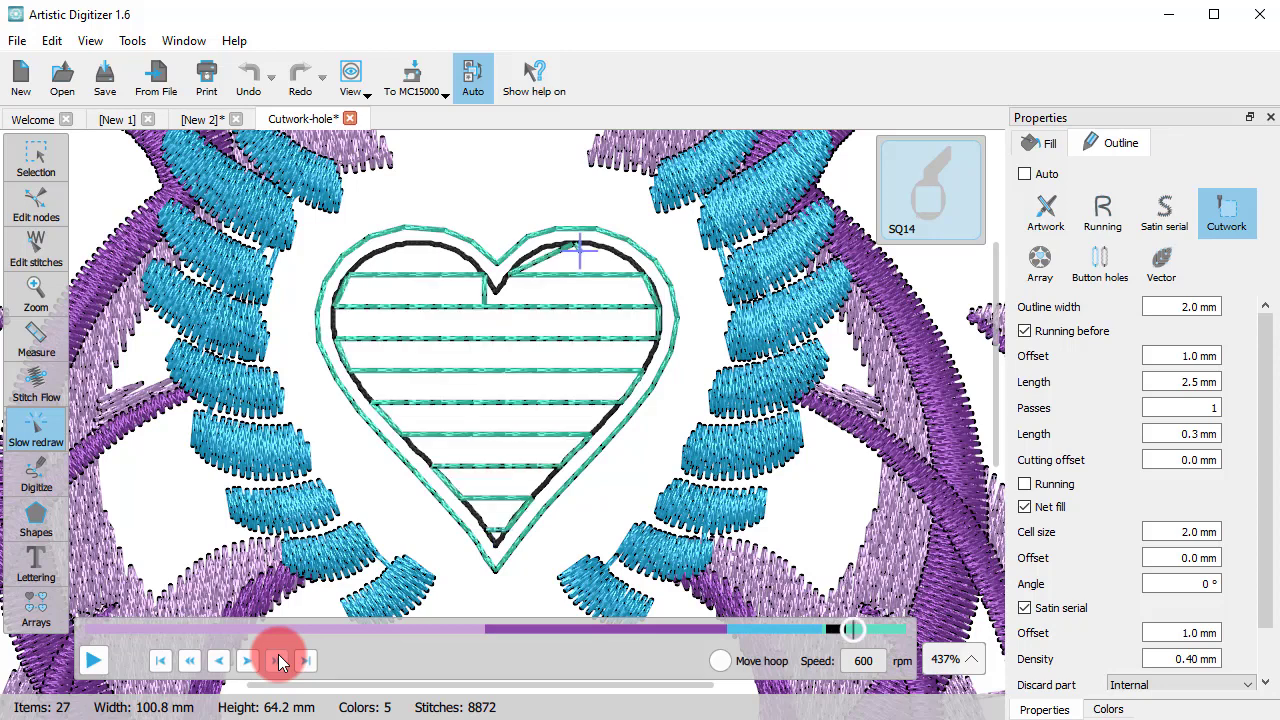
left_click(279, 661)
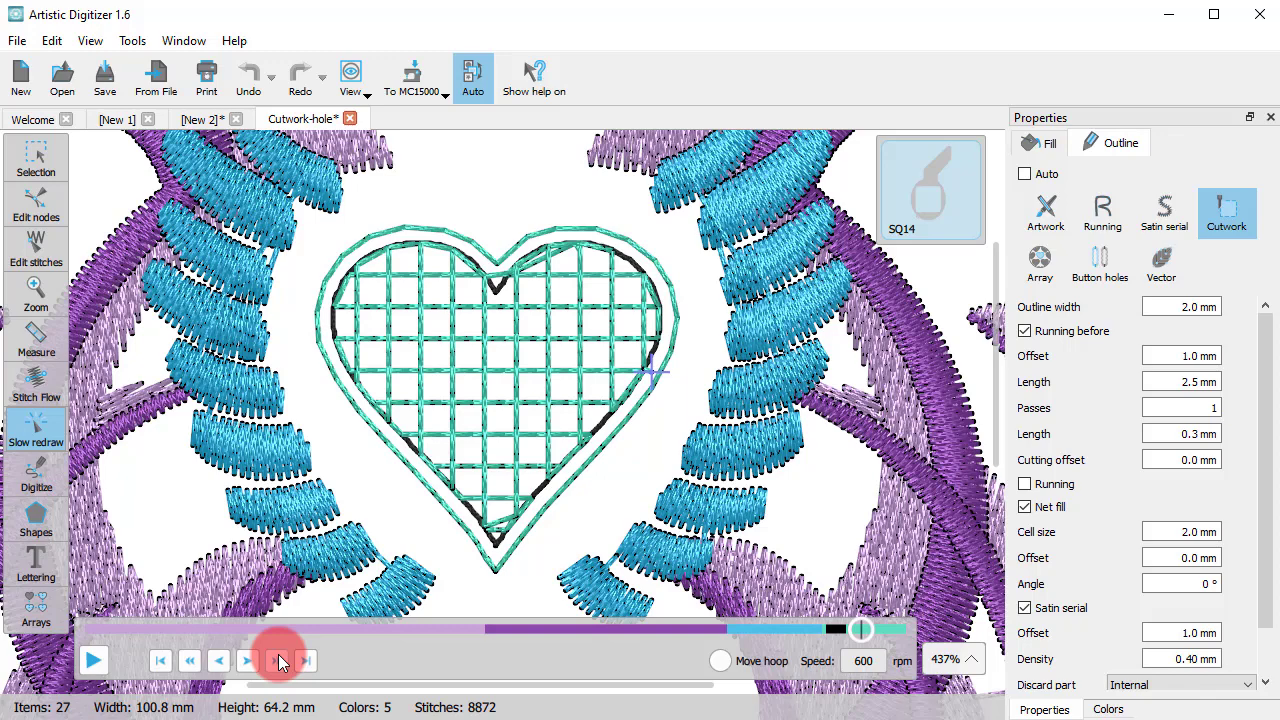
left_click(279, 661)
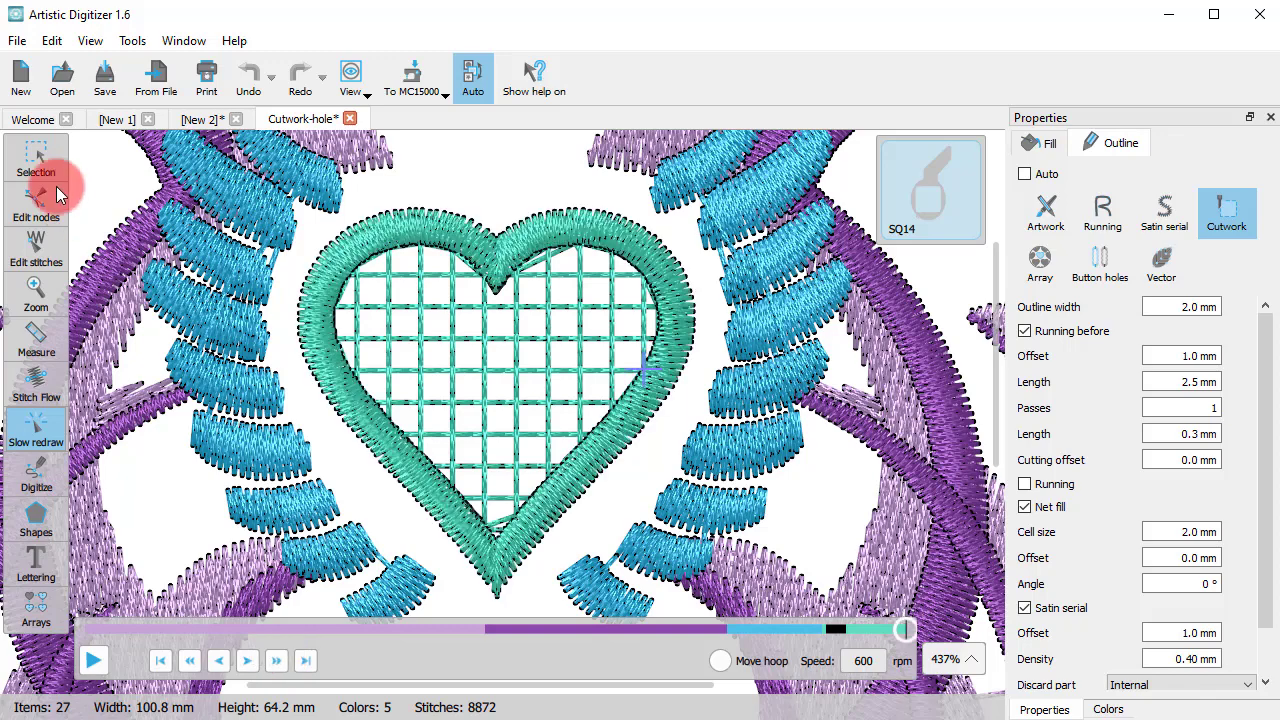
- Leave the playback and open the Cutwork-patch design with the red CSB monogram
left_click(35, 163)
left_click(20, 42)
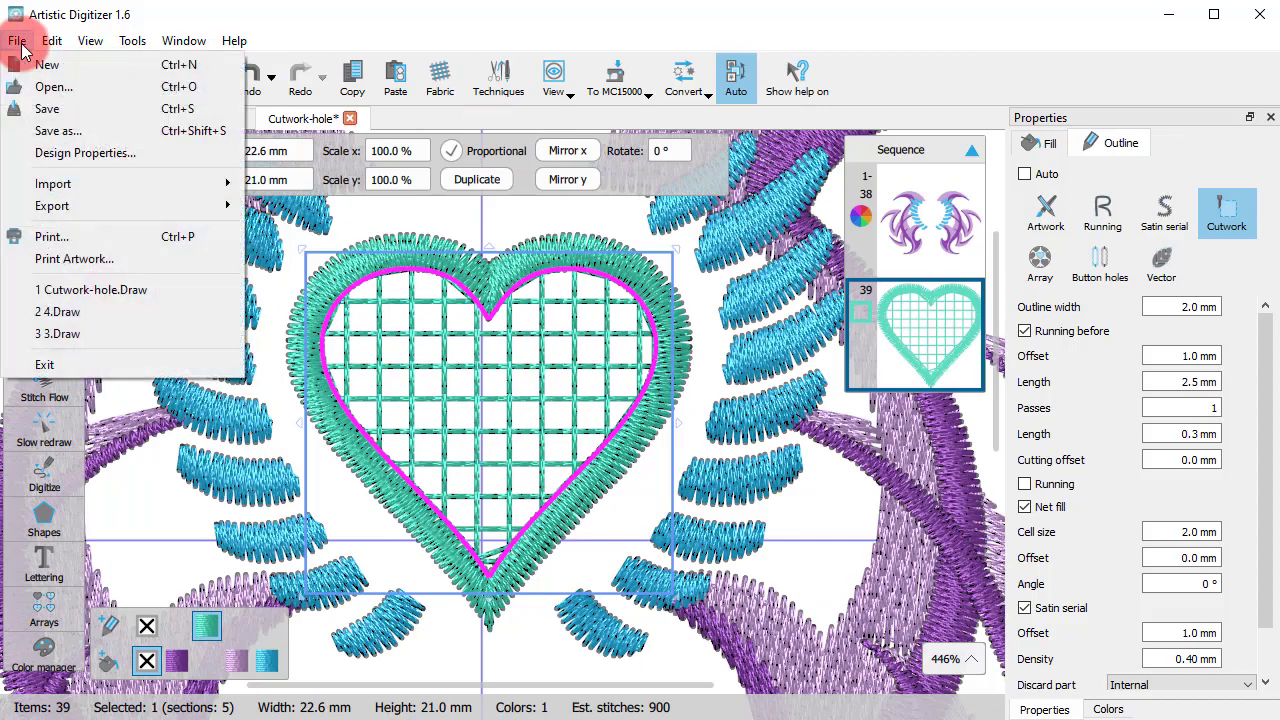
left_click(290, 320)
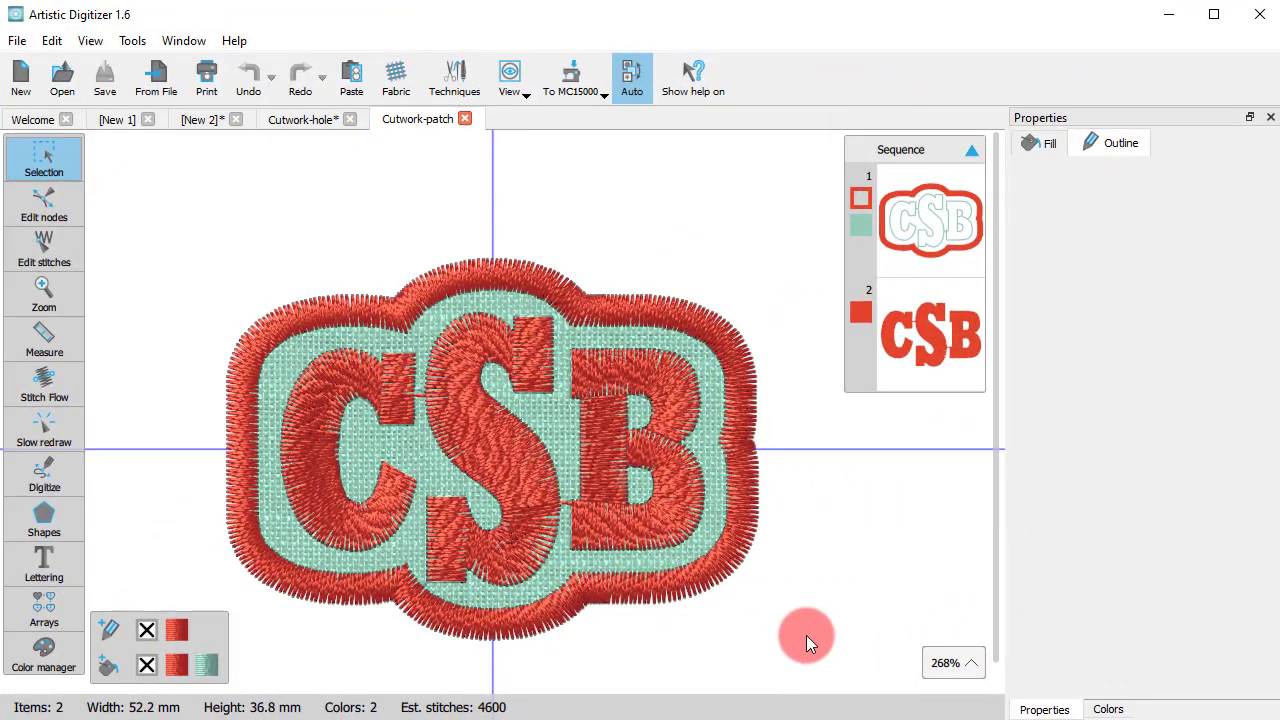
- Autoborder the CSB patch outline with a running stitch 3 mm to the outside
left_click(732, 380)
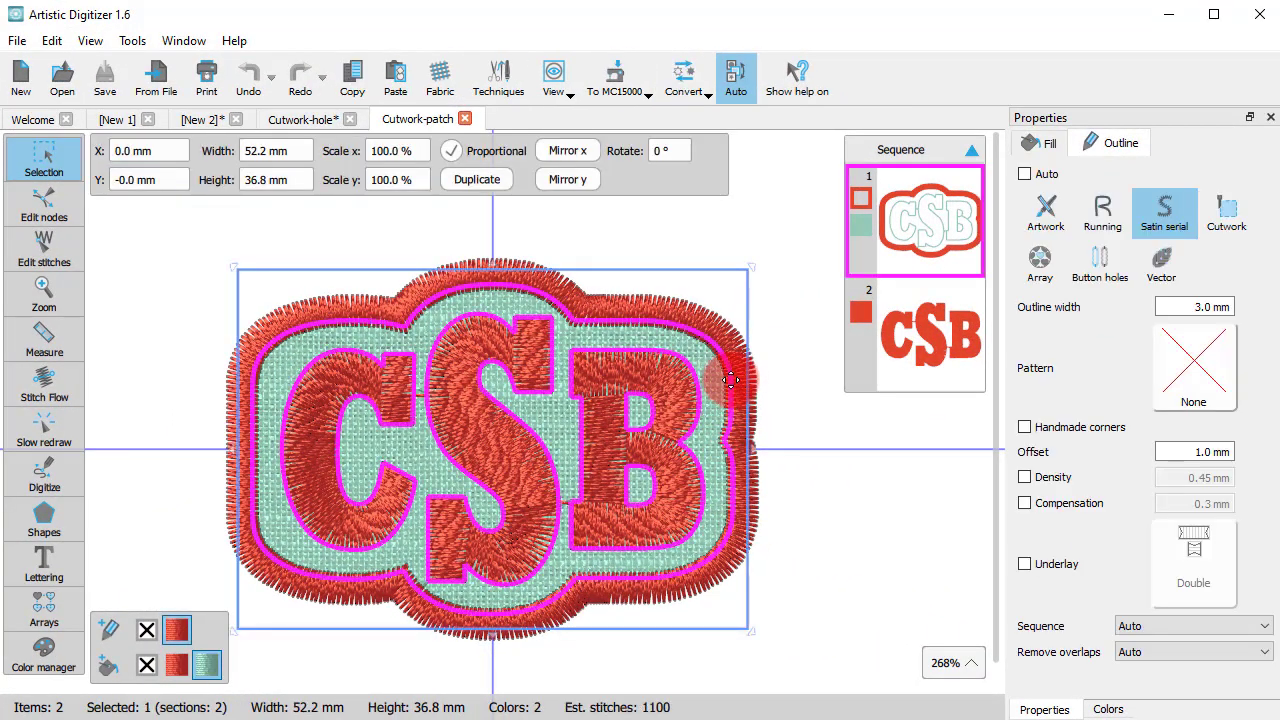
right_click(459, 278)
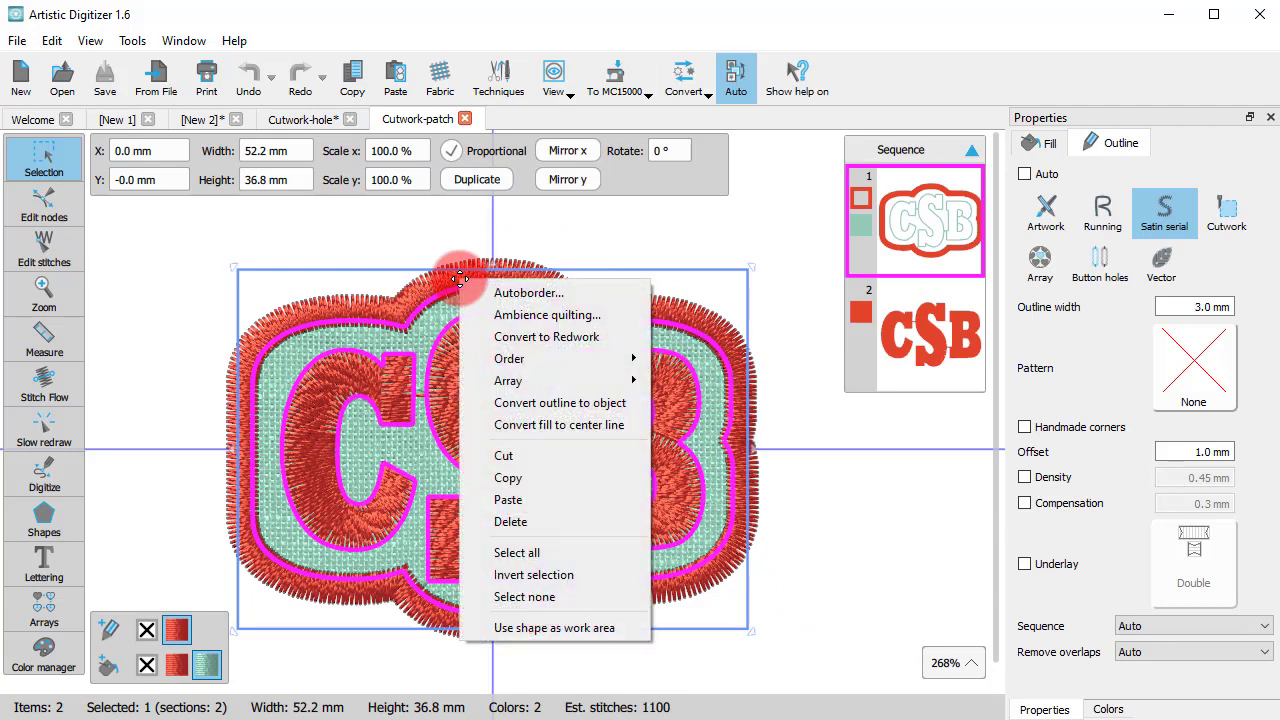
left_click(521, 293)
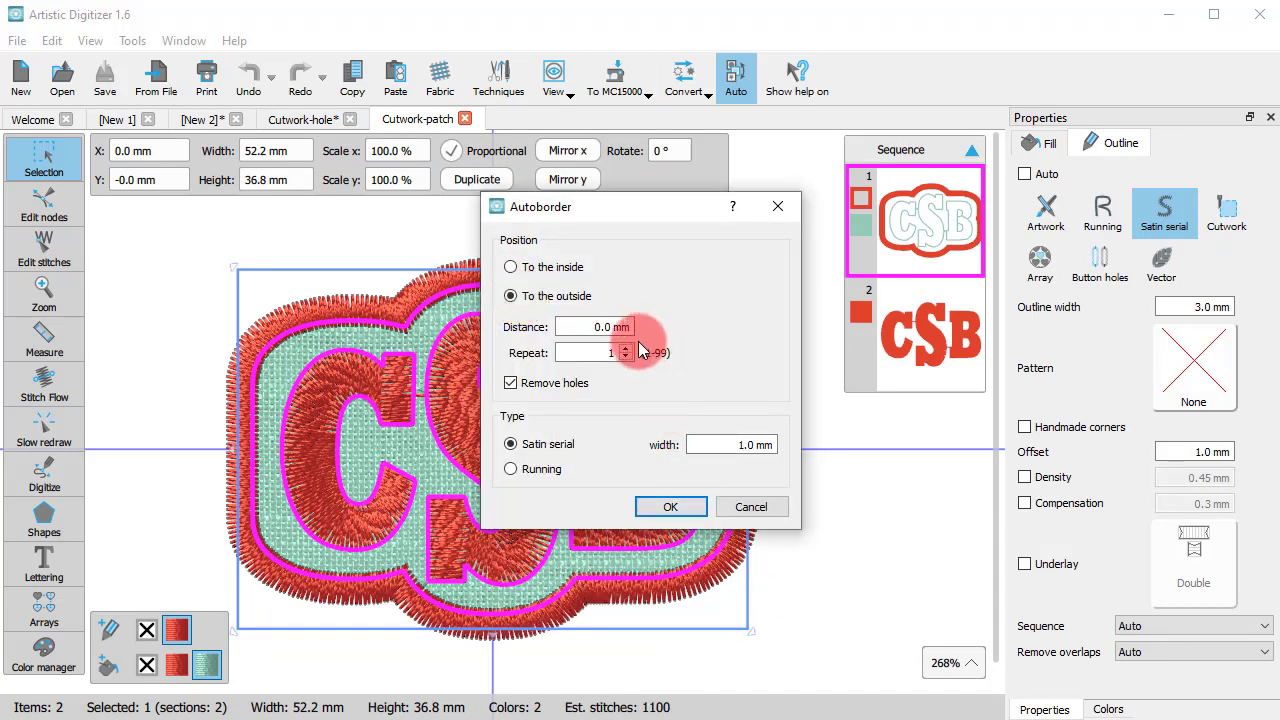
type("3")
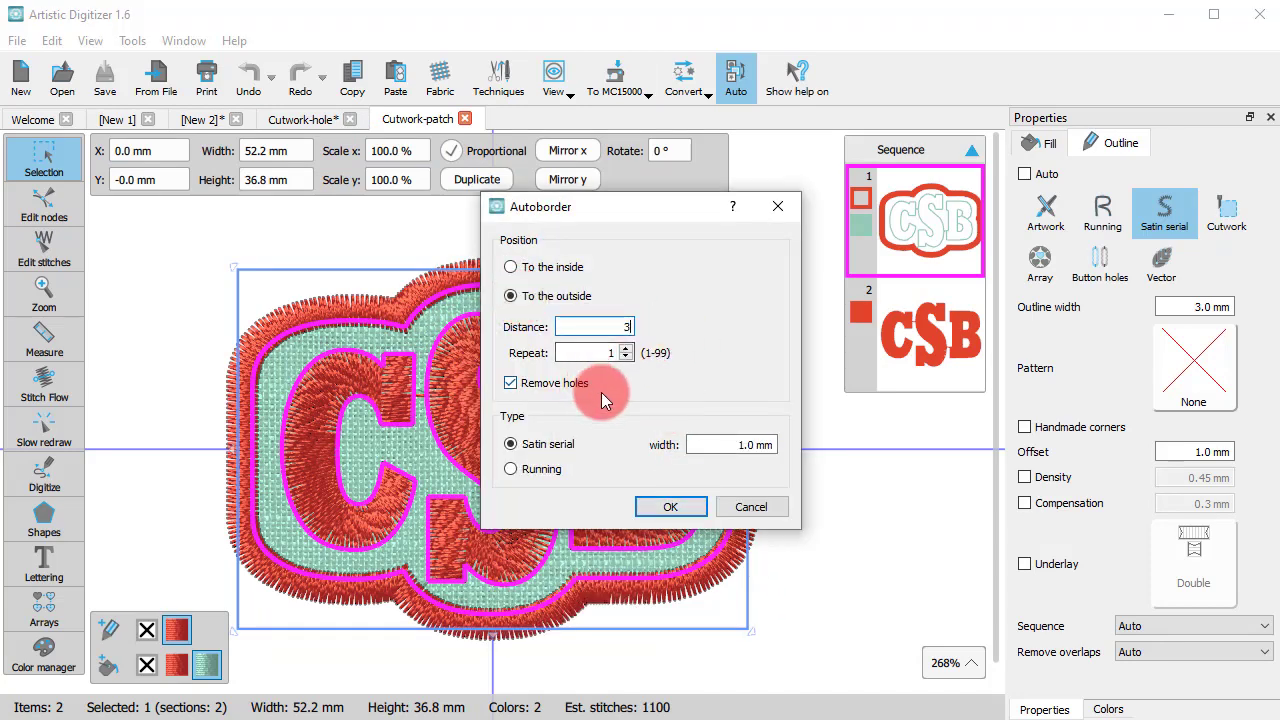
left_click(540, 466)
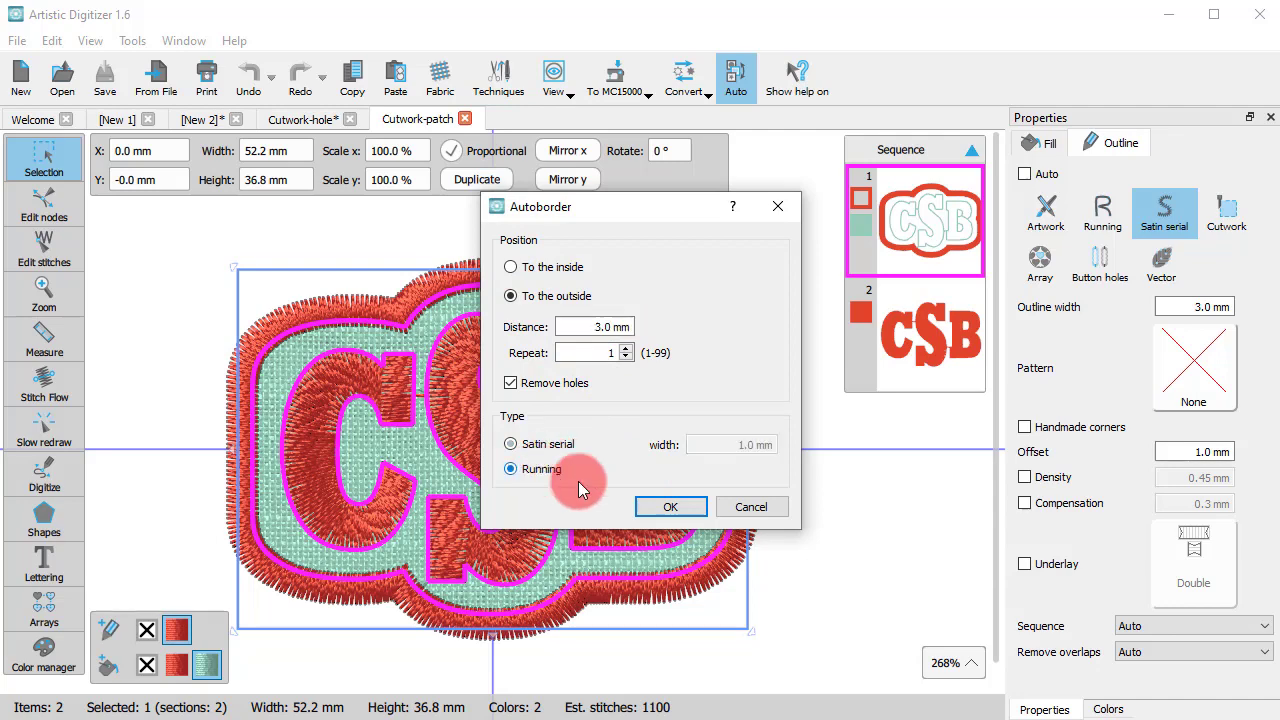
left_click(660, 506)
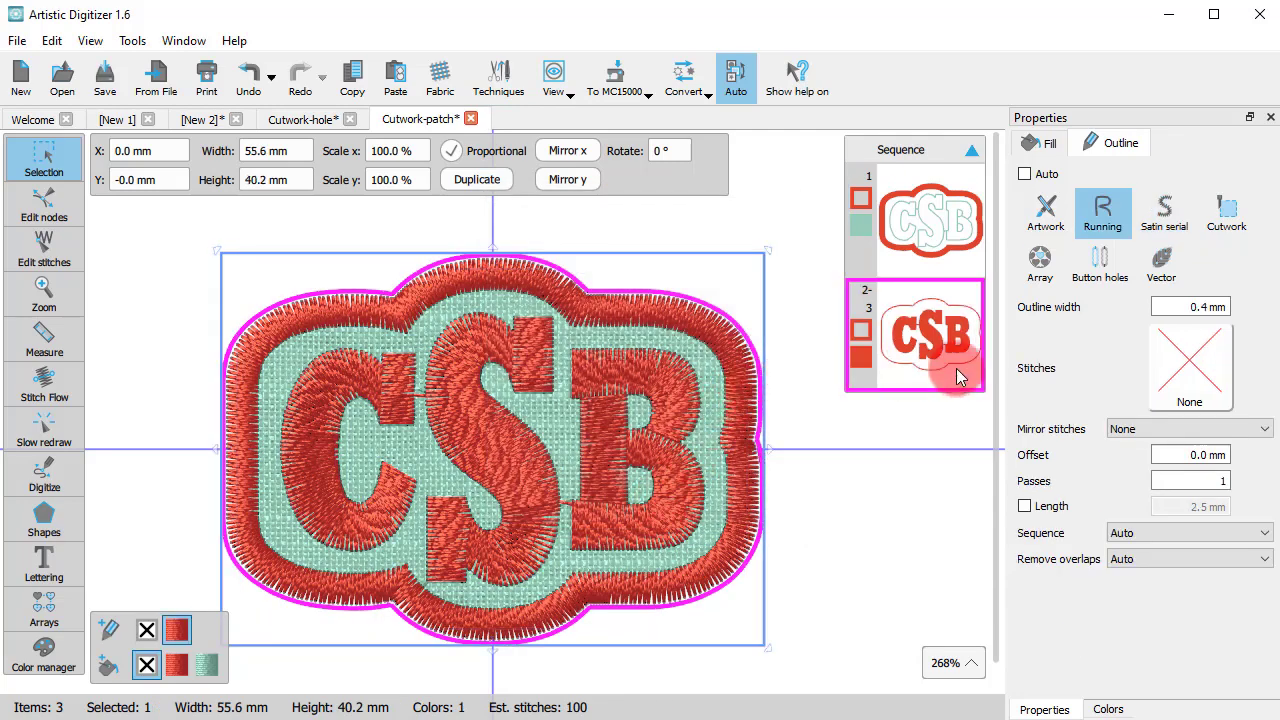
- Make the border cutwork with 1.0 mm cutting offset, discarding External, then start Slow redraw
left_click(1232, 218)
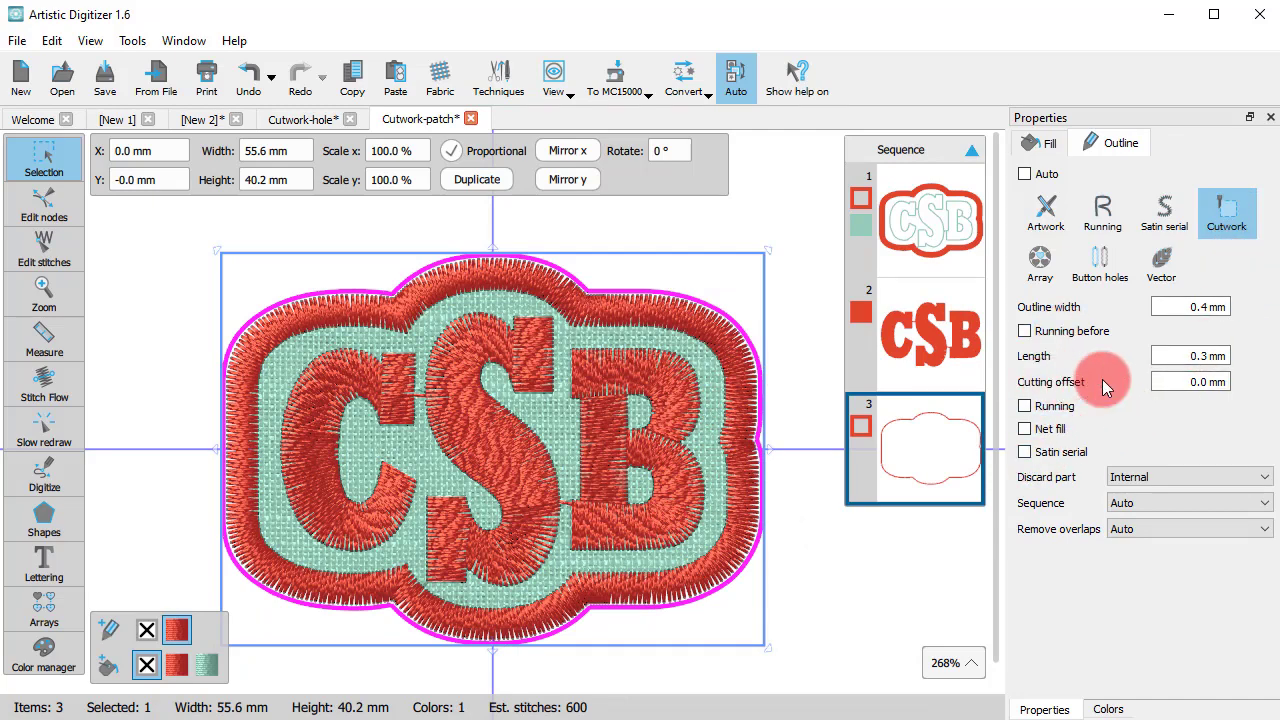
left_click_drag(1180, 380, 1246, 389)
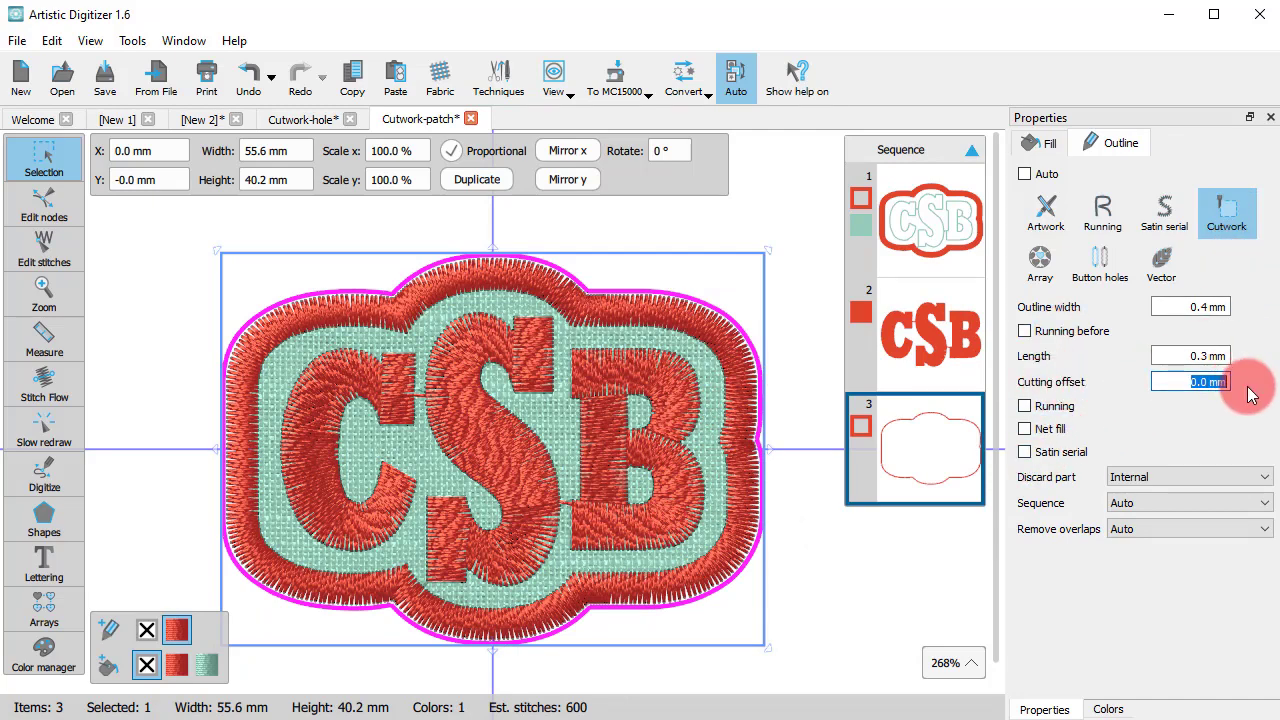
type("1")
key("Return")
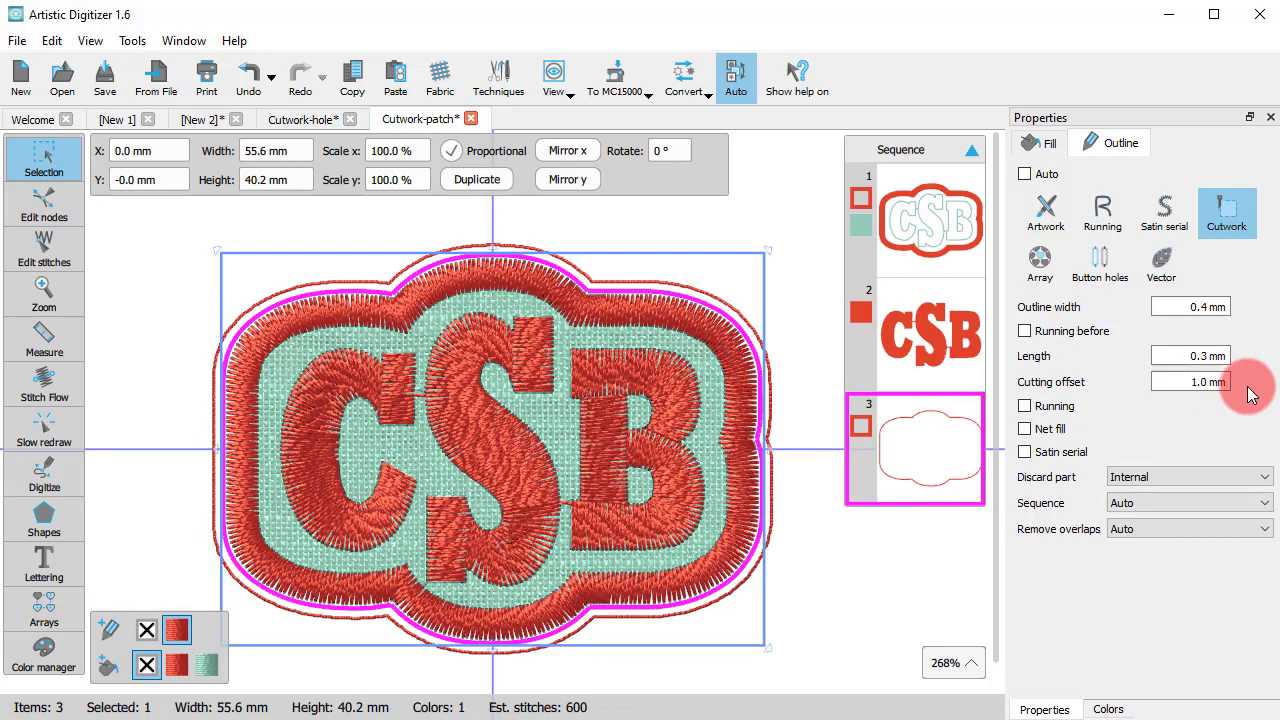
left_click(1193, 475)
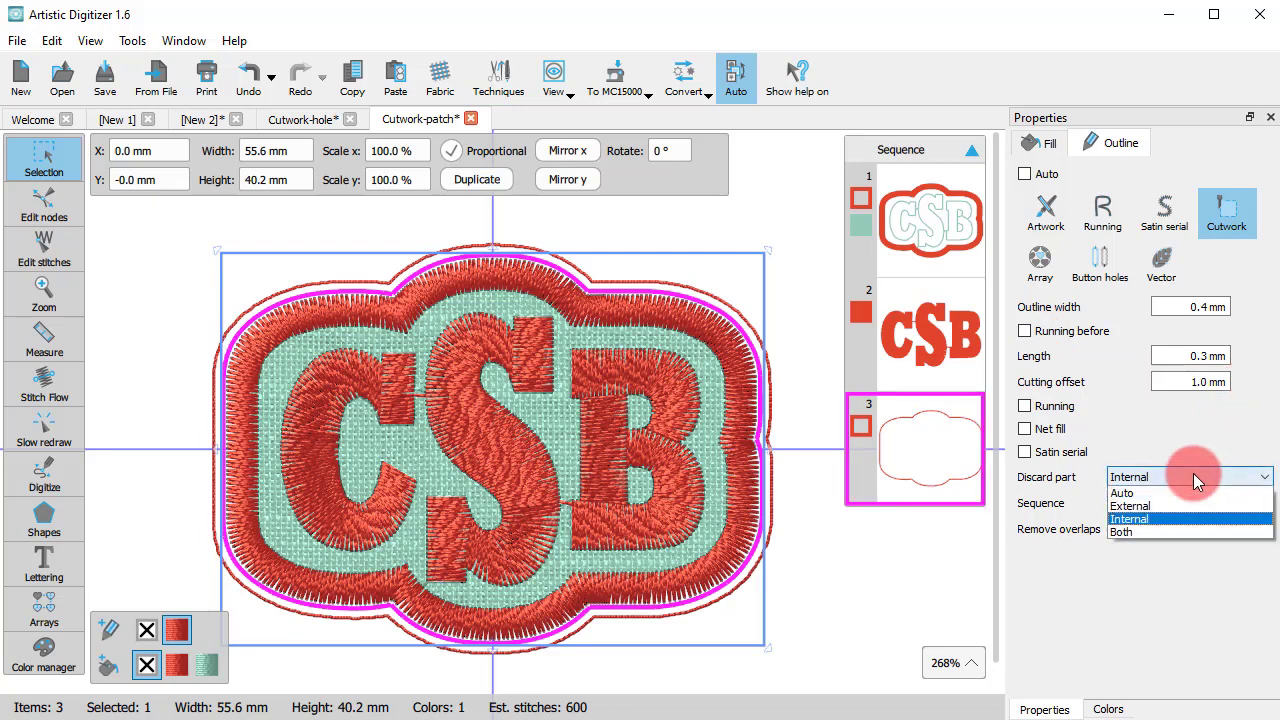
left_click(1176, 505)
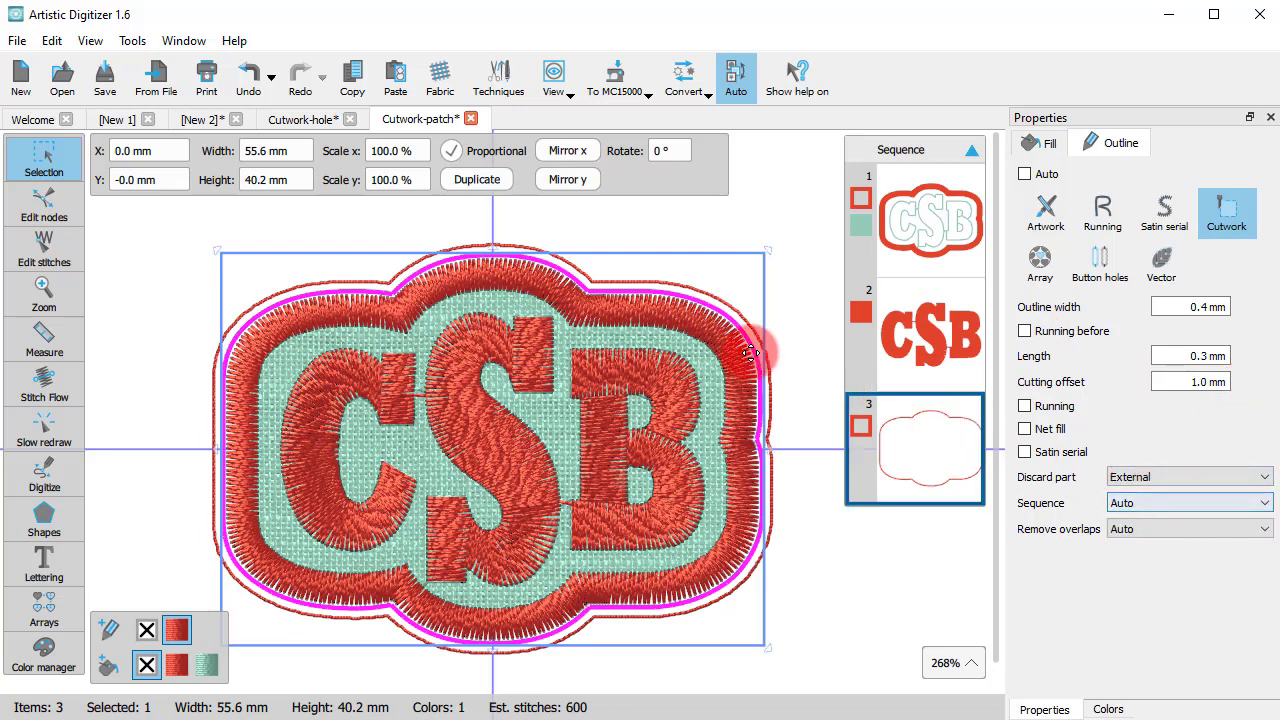
left_click(38, 428)
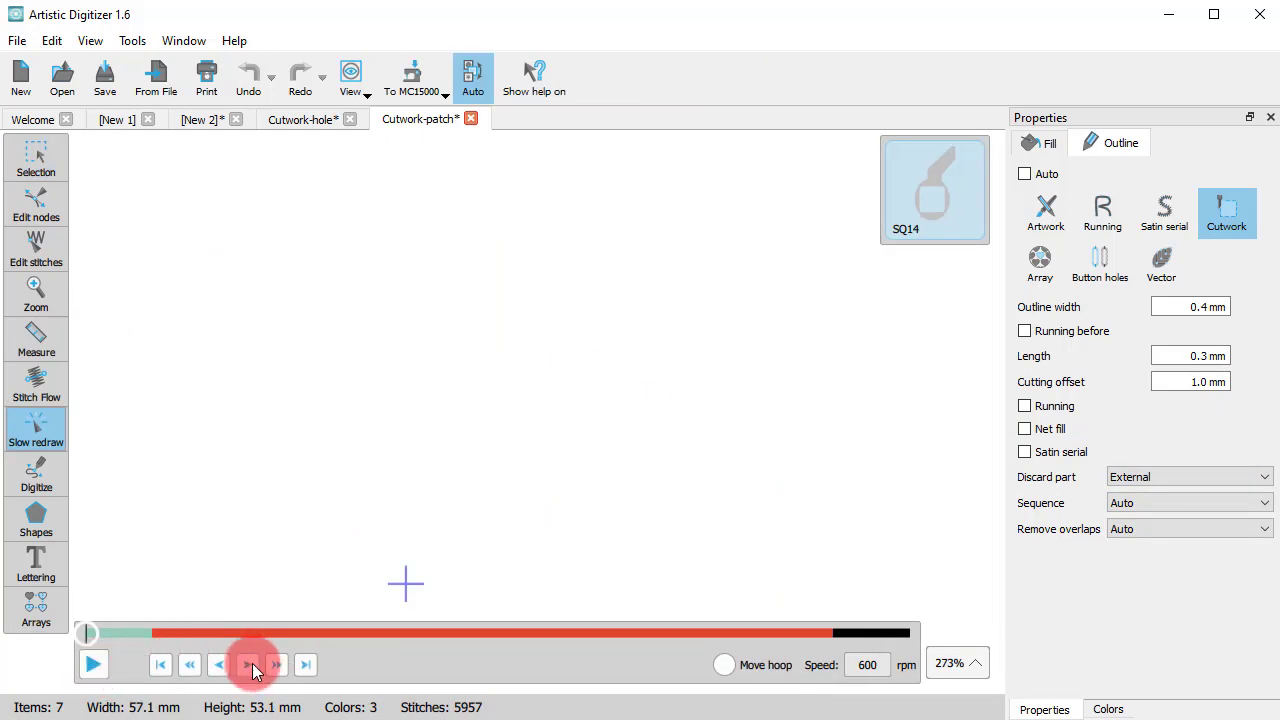
- Fast-forward the Slow redraw playback until the mint CSB and patch outlines are sewn
left_click(277, 664)
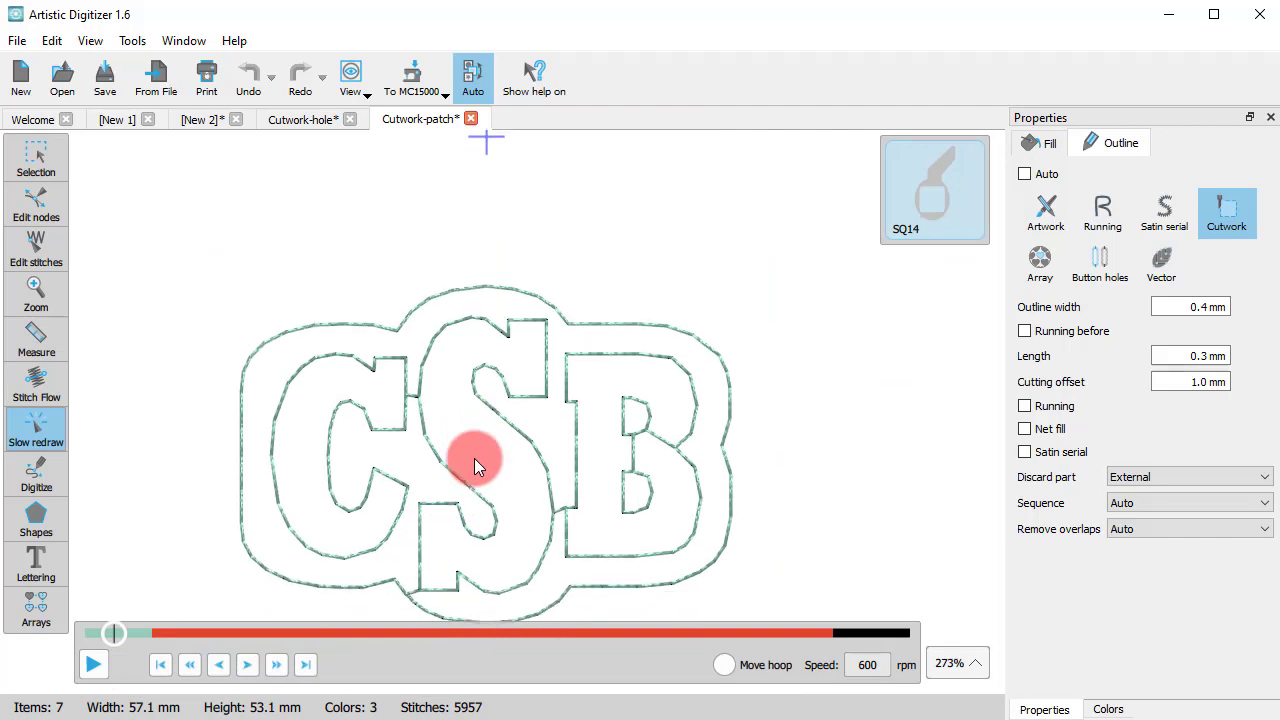
scroll(471, 461, "down", 1)
scroll(469, 462, "up", 4)
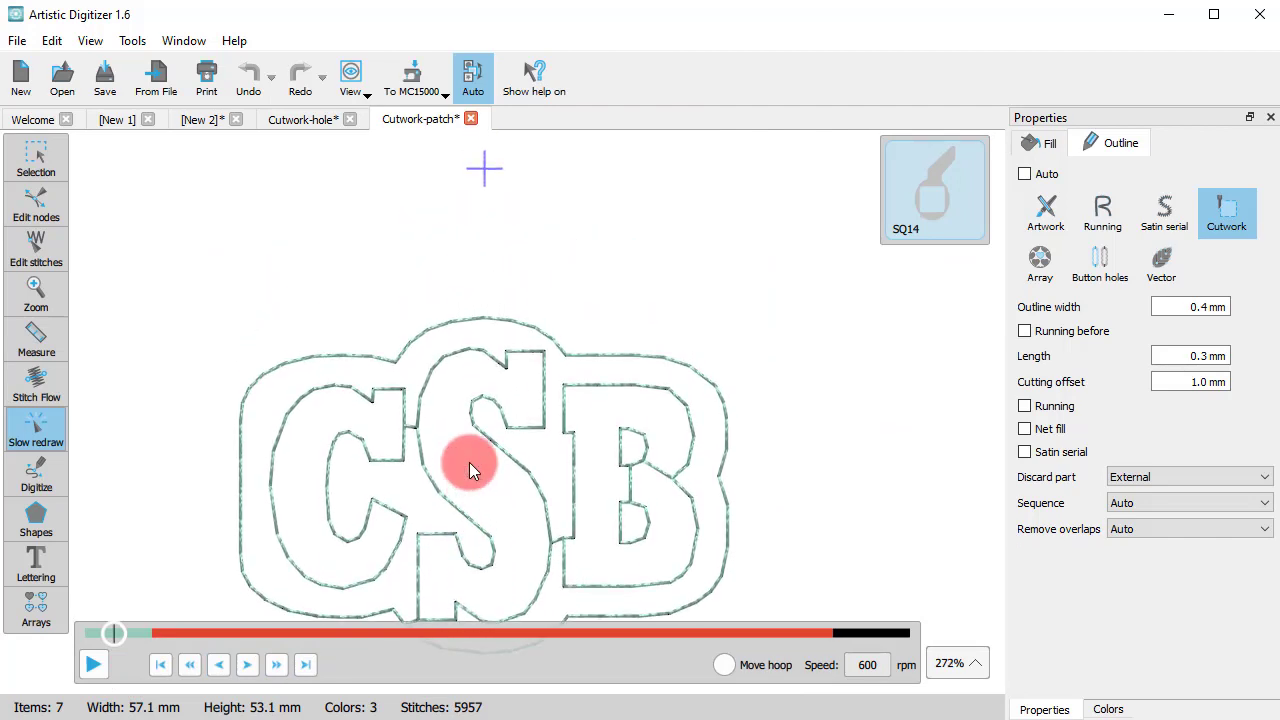